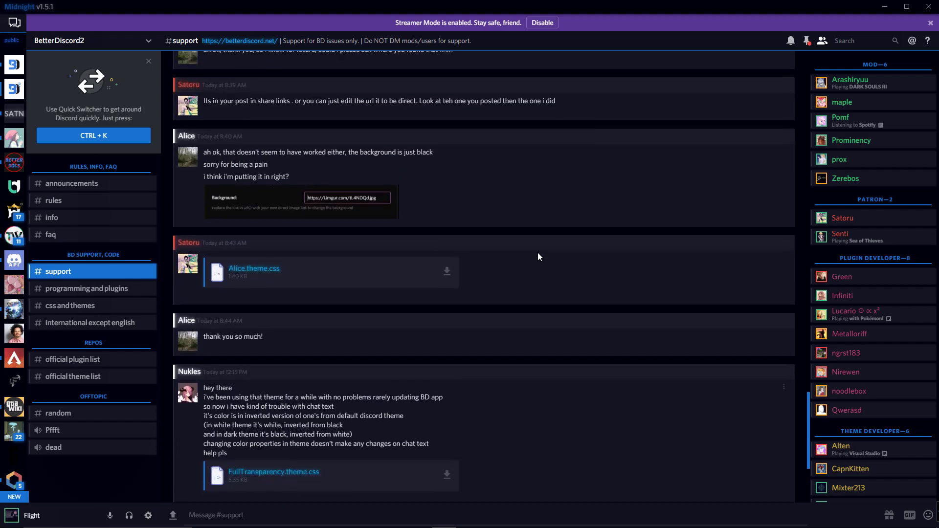
{"action": "scroll", "coordinate": [541, 244], "scroll_direction": "up", "scroll_amount": 1}
{"action": "scroll", "coordinate": [544, 235], "scroll_direction": "up", "scroll_amount": 4}
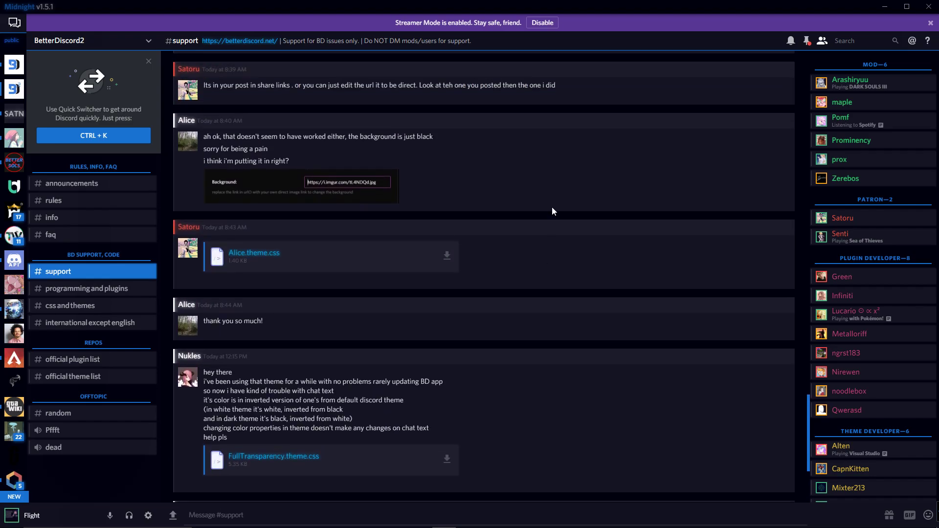
{"action": "scroll", "coordinate": [550, 216], "scroll_direction": "down", "scroll_amount": 5}
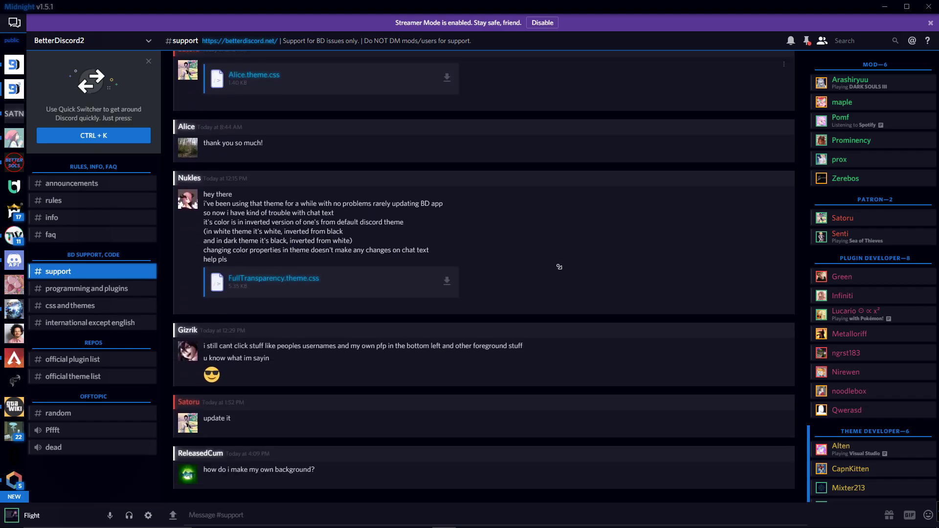
{"action": "scroll", "coordinate": [566, 277], "scroll_direction": "up", "scroll_amount": 3}
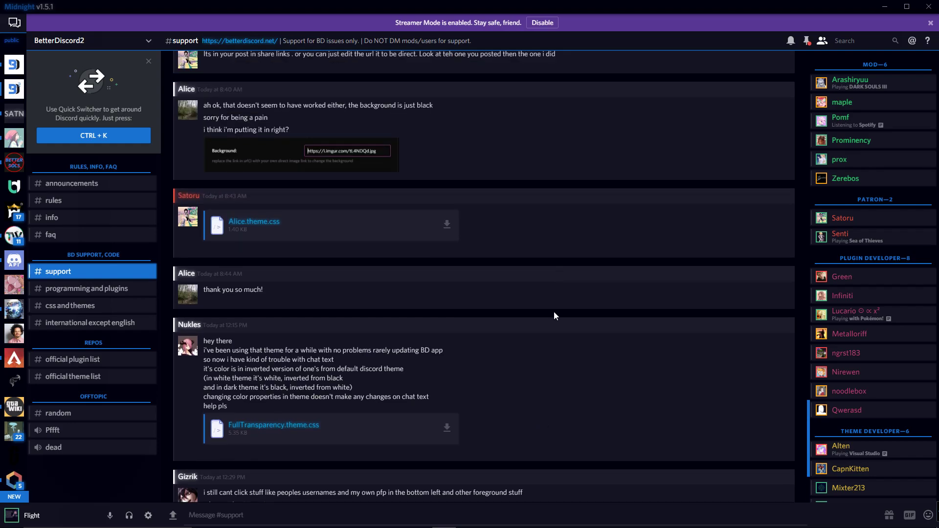
{"action": "scroll", "coordinate": [562, 284], "scroll_direction": "up", "scroll_amount": 4}
{"action": "scroll", "coordinate": [571, 250], "scroll_direction": "down", "scroll_amount": 2}
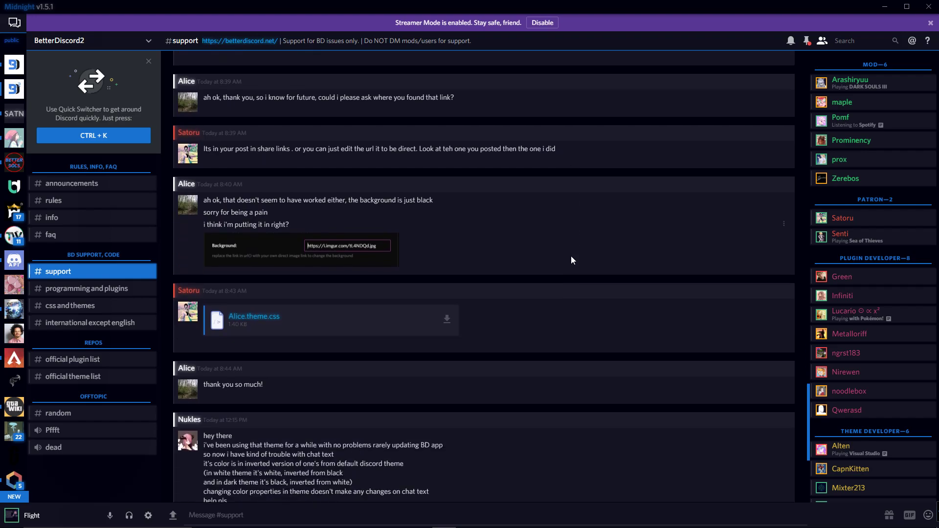
{"action": "scroll", "coordinate": [565, 265], "scroll_direction": "down", "scroll_amount": 5}
{"action": "scroll", "coordinate": [565, 265], "scroll_direction": "up", "scroll_amount": 7}
{"action": "scroll", "coordinate": [565, 265], "scroll_direction": "down", "scroll_amount": 7}
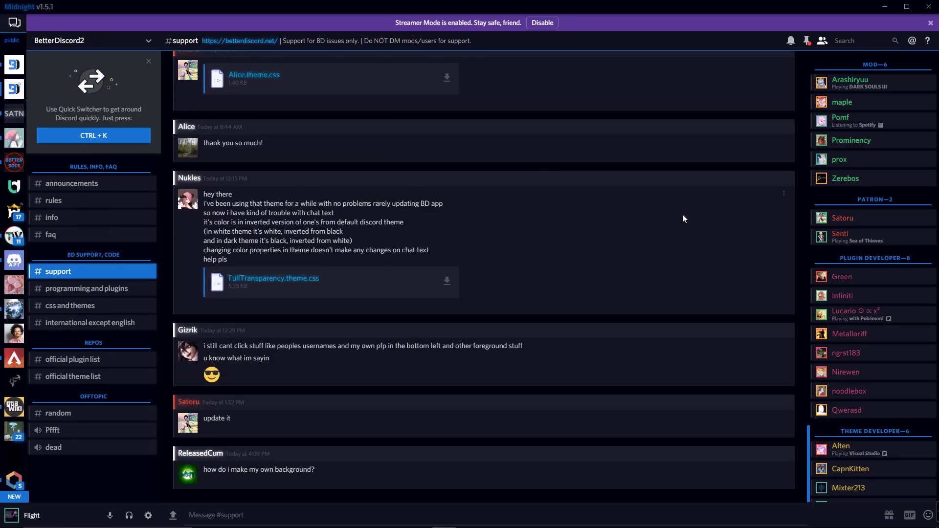
{"action": "left_click", "coordinate": [15, 65]}
{"action": "left_click", "coordinate": [15, 90]}
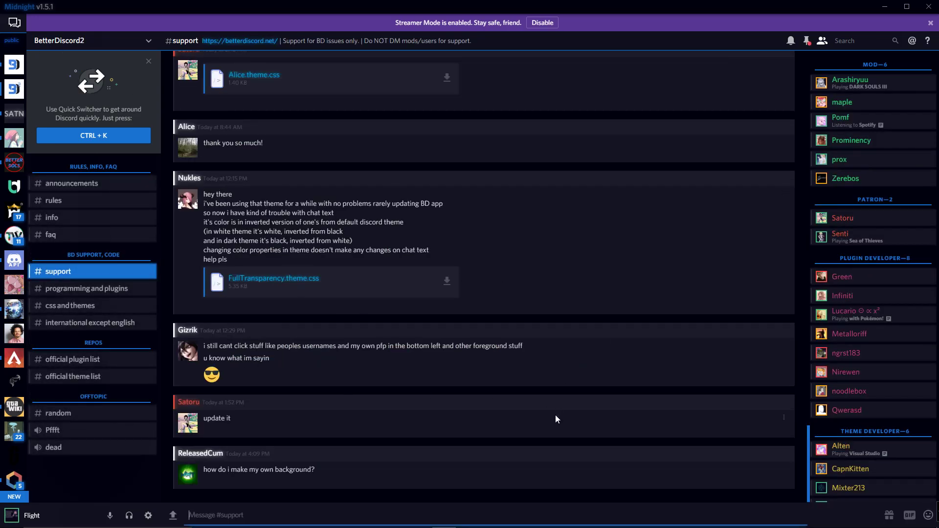
Minimize Discord, switch to Chrome and maximize its window showing the YouTube redirect warning for github.com
{"action": "left_click", "coordinate": [893, 9]}
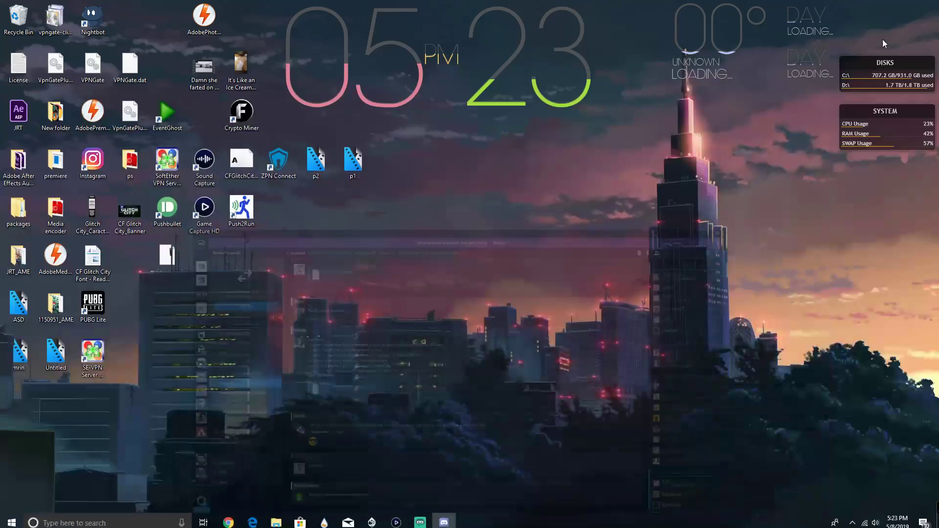
{"action": "left_click", "coordinate": [228, 518]}
{"action": "left_click_drag", "start_coordinate": [906, 93], "coordinate": [716, 30]}
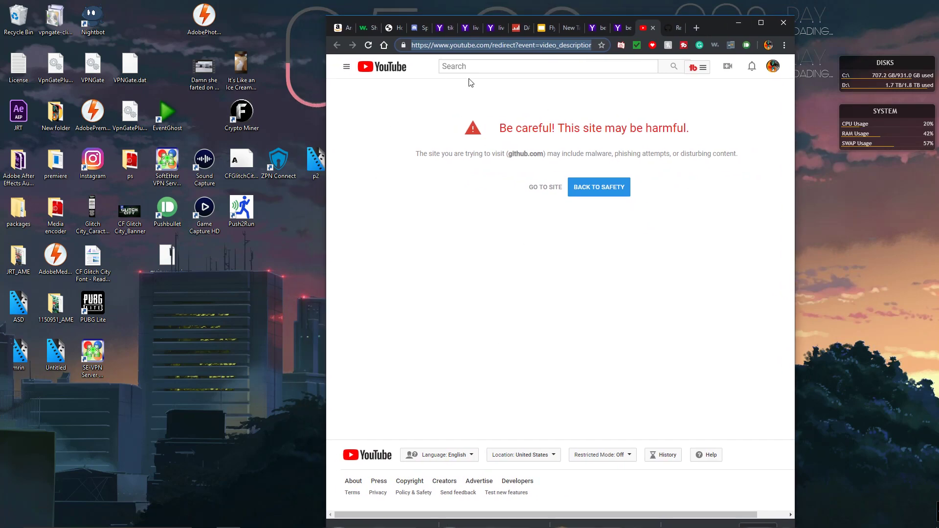
{"action": "left_click_drag", "start_coordinate": [705, 23], "coordinate": [712, 1]}
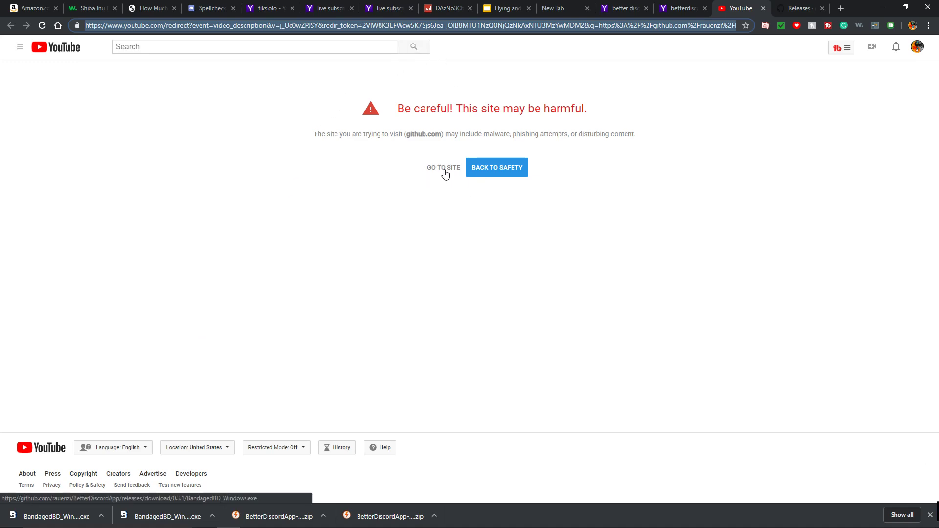
Proceed past the harmful-site warning to github.com to download the BandagedBD Windows installer
{"action": "double_click", "coordinate": [435, 109]}
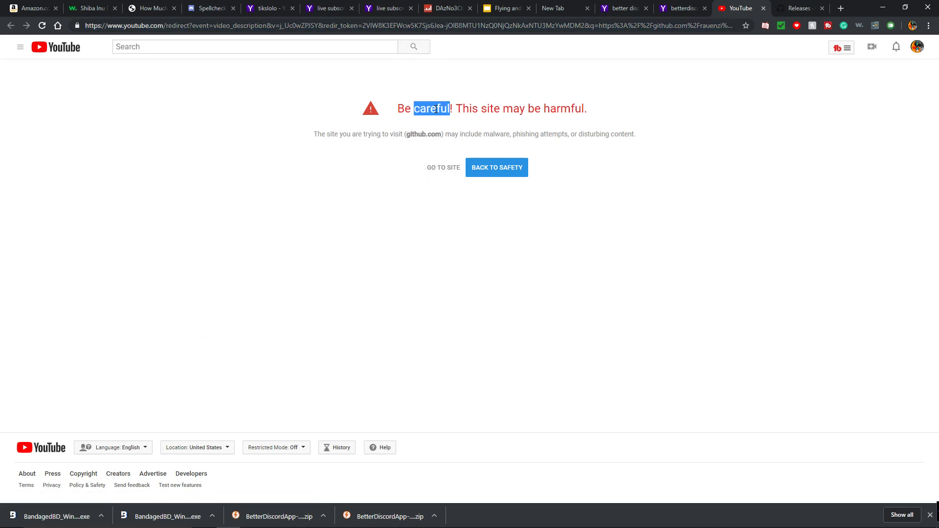
{"action": "triple_click", "coordinate": [495, 113]}
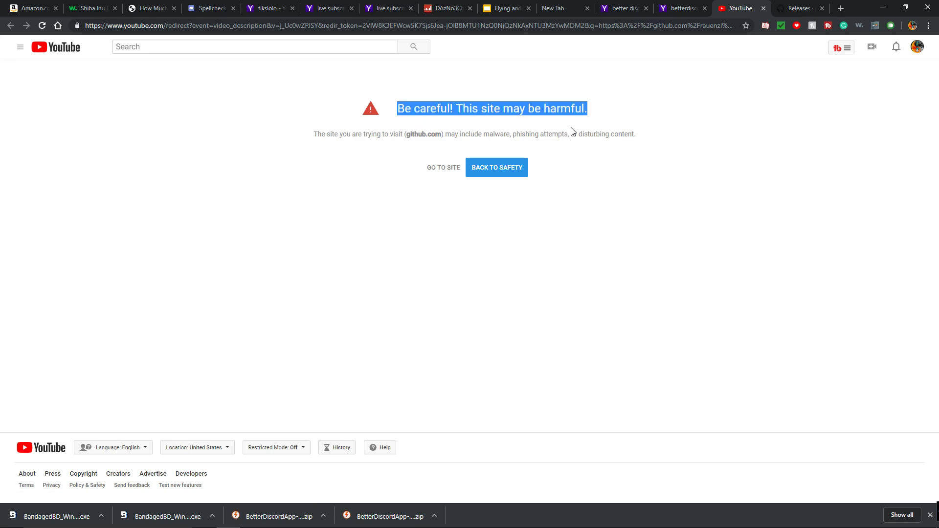
{"action": "left_click", "coordinate": [491, 123]}
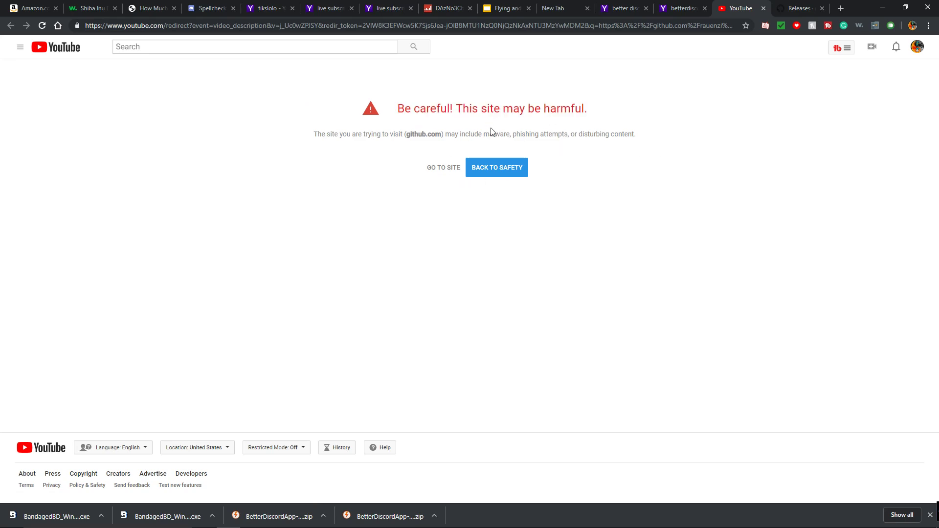
{"action": "left_click", "coordinate": [440, 173]}
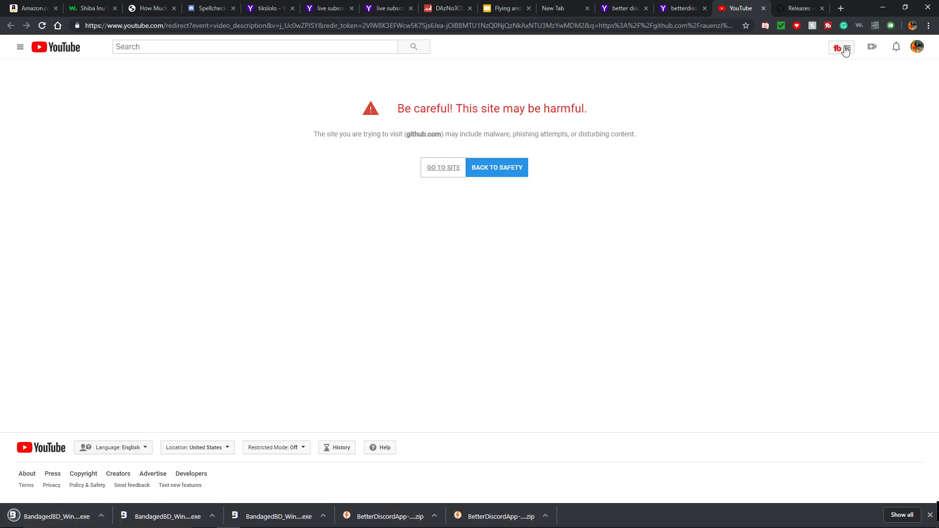
Move the downloaded BandagedBD installer from the restored browser window onto the desktop, and minimize the browser
{"action": "double_click", "coordinate": [866, 5]}
{"action": "left_click_drag", "start_coordinate": [884, 37], "coordinate": [882, 14]}
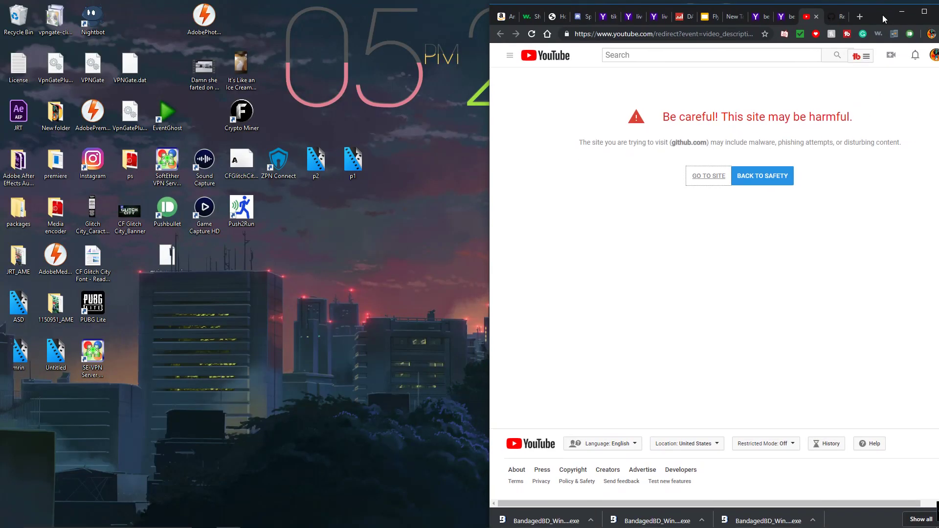
{"action": "left_click_drag", "start_coordinate": [542, 517], "coordinate": [389, 168]}
{"action": "left_click", "coordinate": [901, 11]}
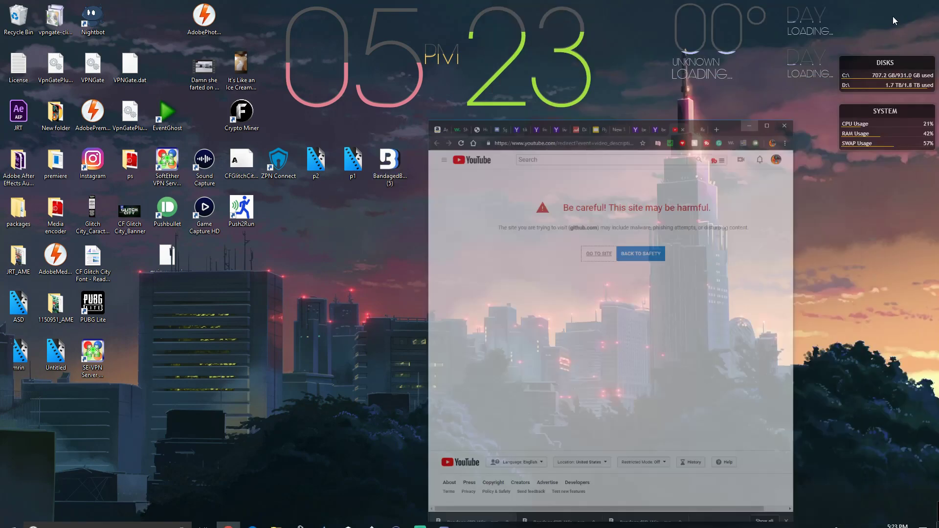
Run the BandagedBD installer, accept its license agreement and install BandagedBD to Discord Stable
{"action": "left_click", "coordinate": [909, 423]}
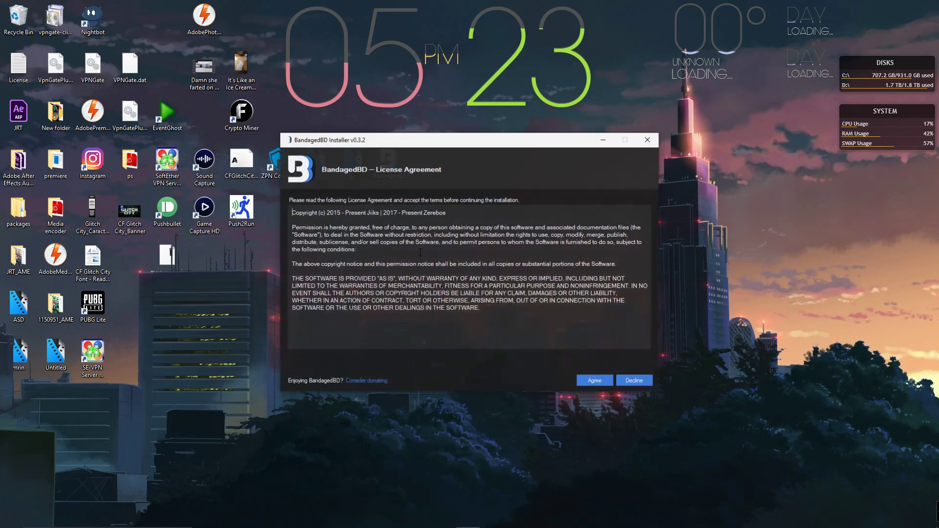
{"action": "left_click", "coordinate": [606, 377]}
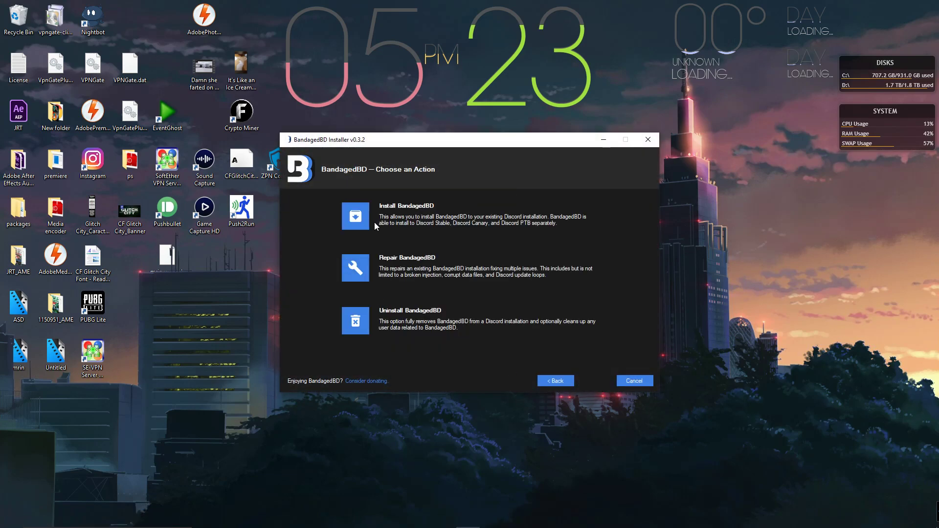
{"action": "left_click", "coordinate": [355, 217]}
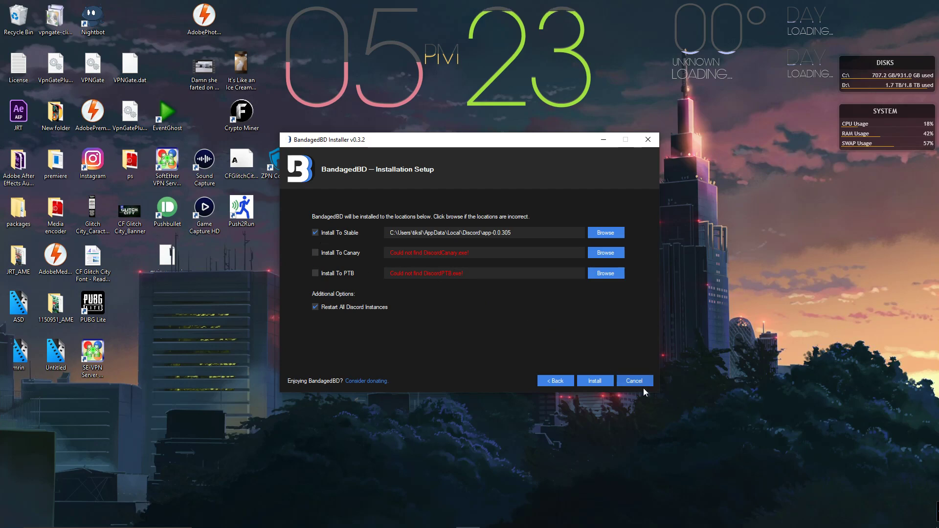
{"action": "left_click", "coordinate": [598, 381]}
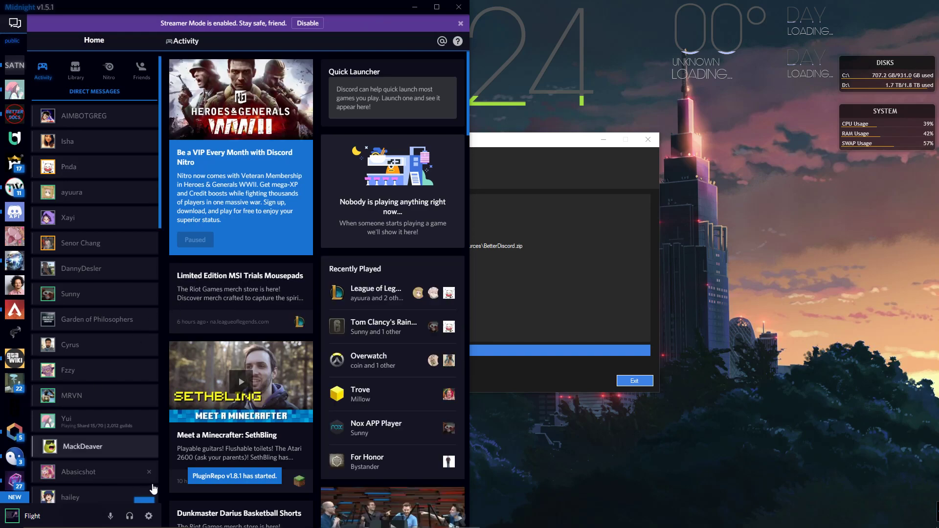
Turn off the Midnight theme in Discord's Bandaged BD theme settings
{"action": "left_click", "coordinate": [149, 516]}
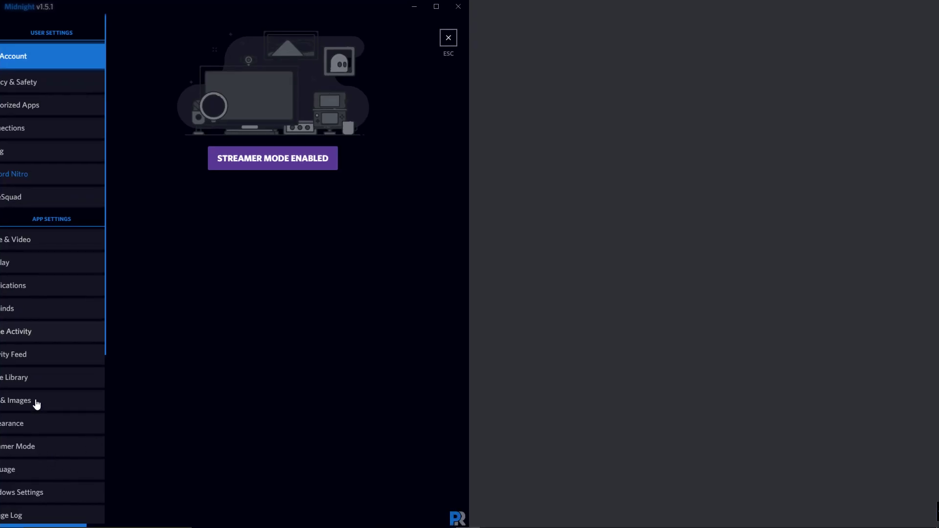
{"action": "scroll", "coordinate": [158, 385], "scroll_direction": "down", "scroll_amount": 1}
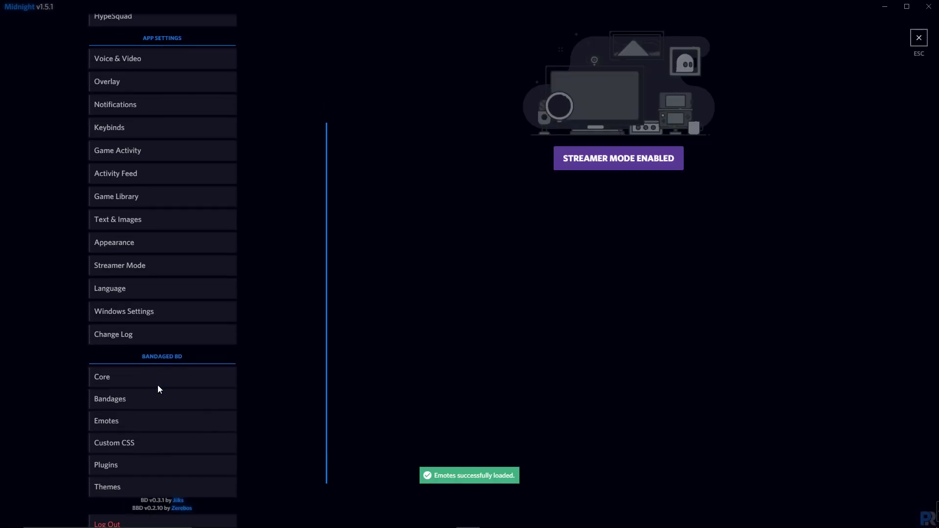
{"action": "scroll", "coordinate": [157, 386], "scroll_direction": "down", "scroll_amount": 1}
{"action": "left_click", "coordinate": [155, 424]}
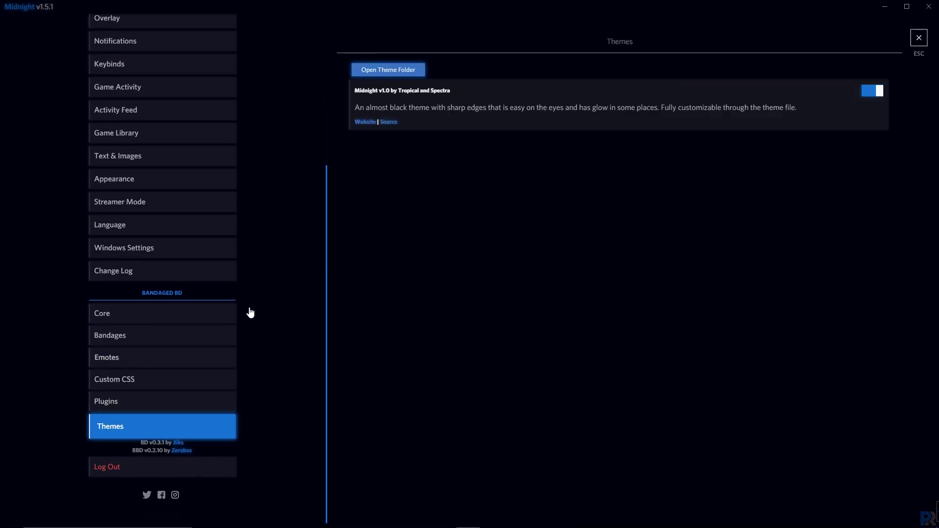
{"action": "left_click", "coordinate": [871, 91]}
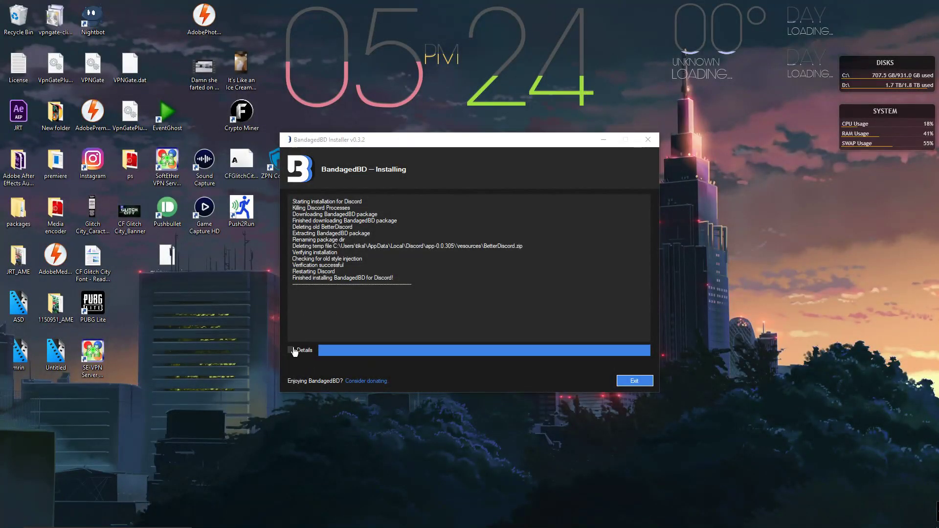
Show the detailed installation log, exit the installer and move its desktop icon away from the other icons
{"action": "left_click", "coordinate": [291, 350]}
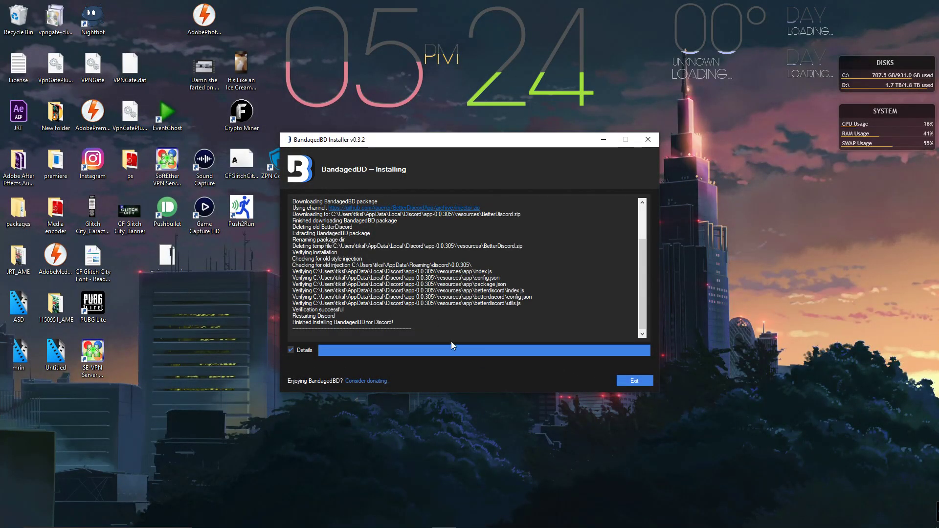
{"action": "left_click", "coordinate": [632, 385]}
{"action": "left_click_drag", "start_coordinate": [390, 161], "coordinate": [443, 172]}
Relaunch the BandagedBD installer, view its repair setup options and return to the choice of action
{"action": "double_click", "coordinate": [434, 168]}
{"action": "left_click", "coordinate": [364, 277]}
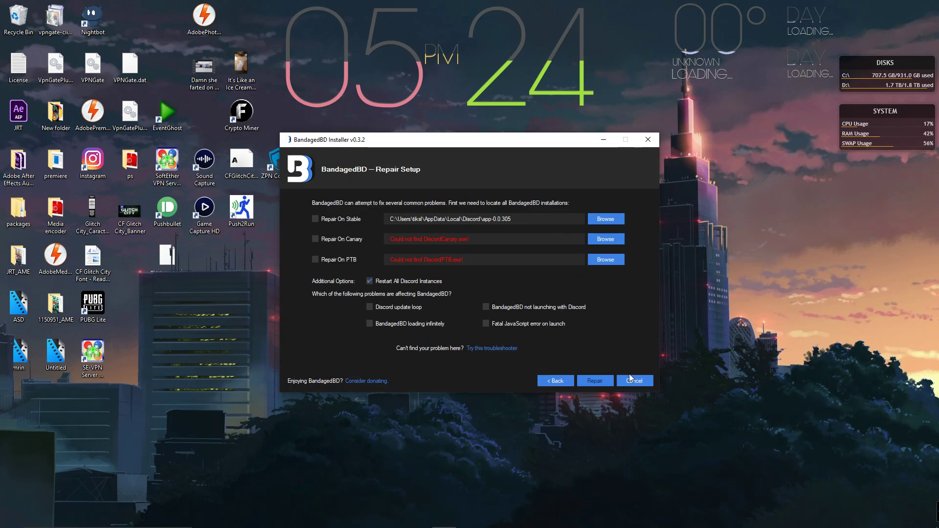
{"action": "left_click", "coordinate": [556, 380]}
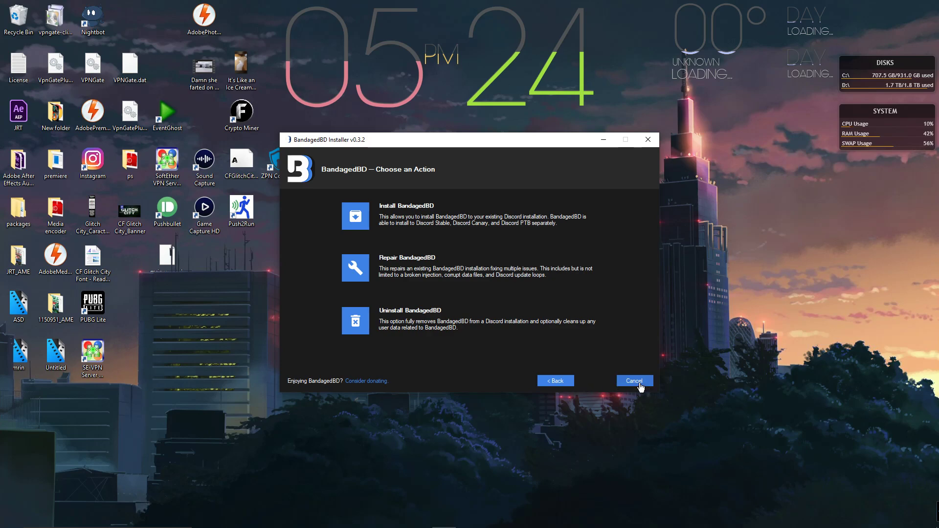
Uninstall BandagedBD from Discord Stable and open the user settings of the restarted Discord
{"action": "left_click", "coordinate": [356, 320]}
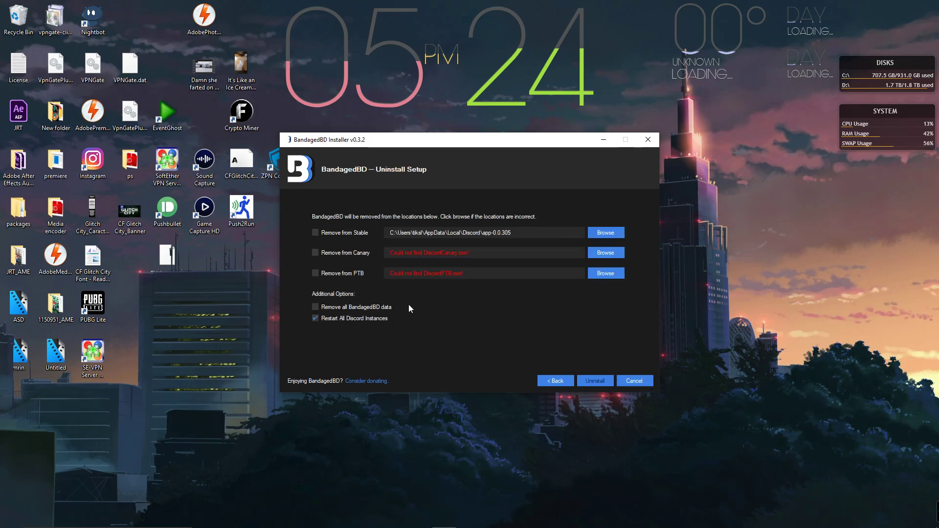
{"action": "left_click", "coordinate": [315, 234]}
{"action": "left_click", "coordinate": [590, 384]}
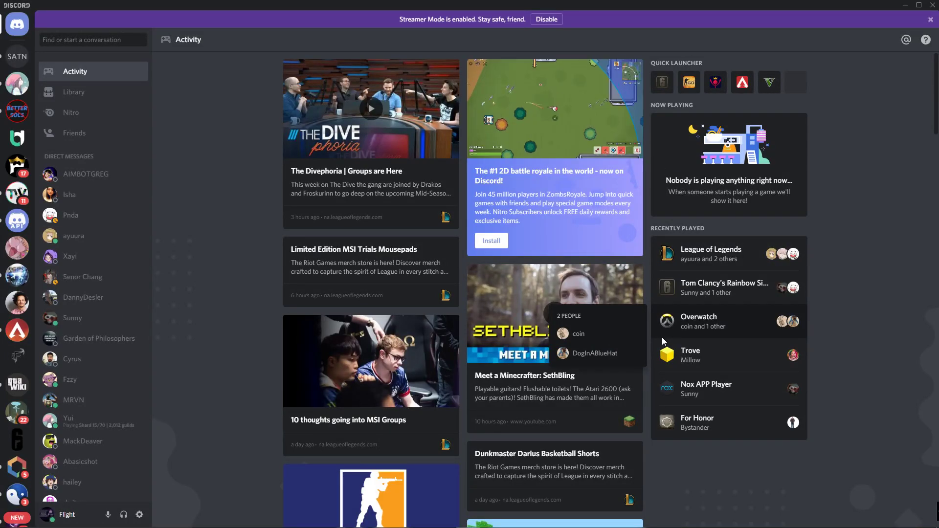
{"action": "left_click", "coordinate": [139, 514]}
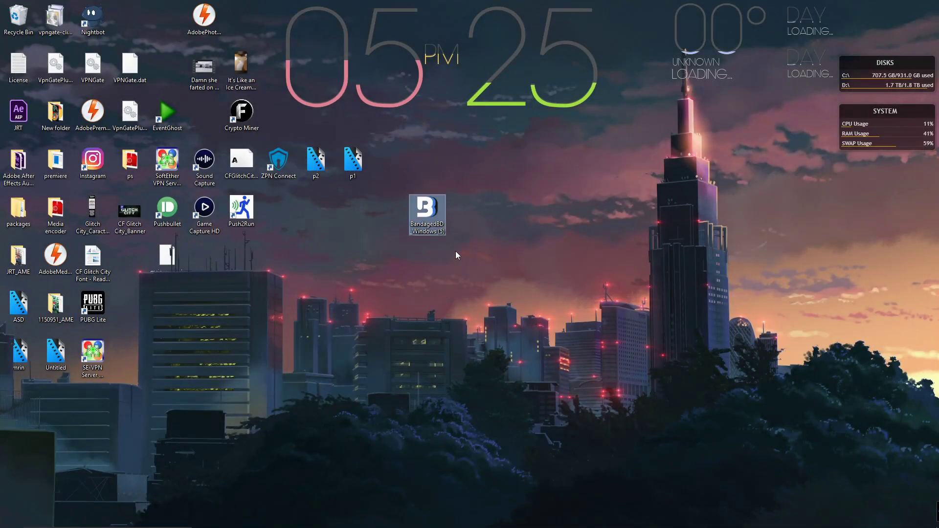
Launch the BandagedBD installer from the desktop again and reinstall BandagedBD to Discord Stable
{"action": "double_click", "coordinate": [432, 225]}
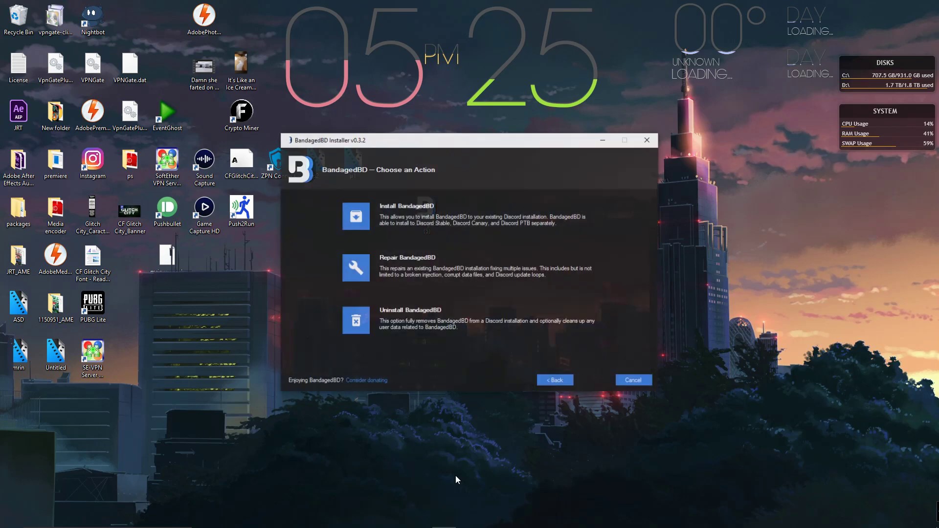
{"action": "left_click", "coordinate": [350, 222]}
{"action": "left_click", "coordinate": [315, 232]}
{"action": "left_click", "coordinate": [599, 381]}
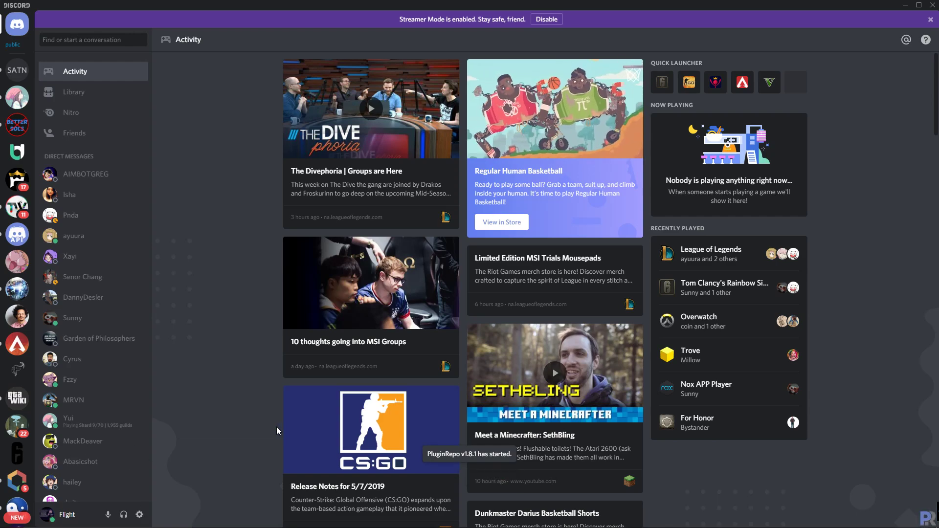
Examine the Bandaged BD section of Discord's settings: Core, Bandages, Emotes, Custom CSS, Plugins and Themes
{"action": "left_click", "coordinate": [140, 512]}
{"action": "scroll", "coordinate": [240, 348], "scroll_direction": "down", "scroll_amount": 2}
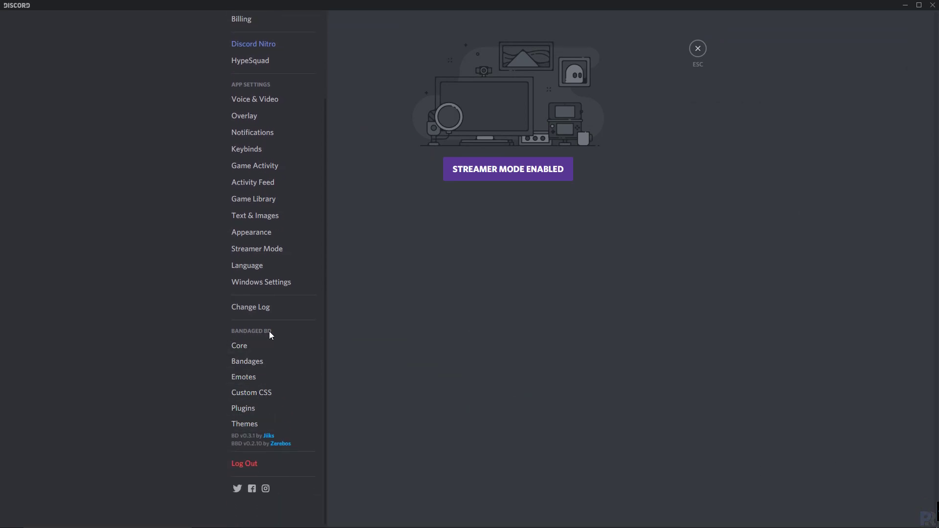
{"action": "left_click", "coordinate": [258, 350]}
{"action": "left_click", "coordinate": [274, 363]}
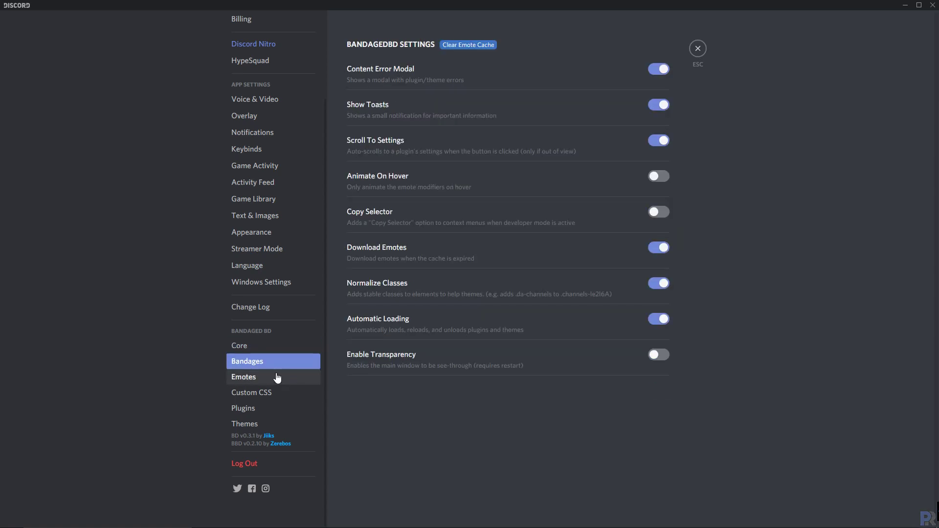
{"action": "left_click", "coordinate": [276, 378]}
{"action": "left_click", "coordinate": [263, 391]}
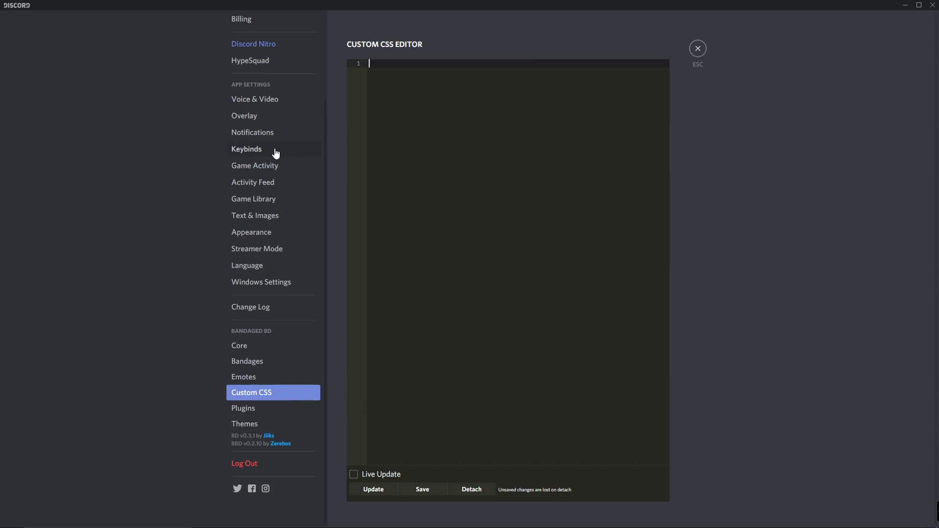
{"action": "left_click", "coordinate": [262, 410]}
{"action": "left_click", "coordinate": [280, 426]}
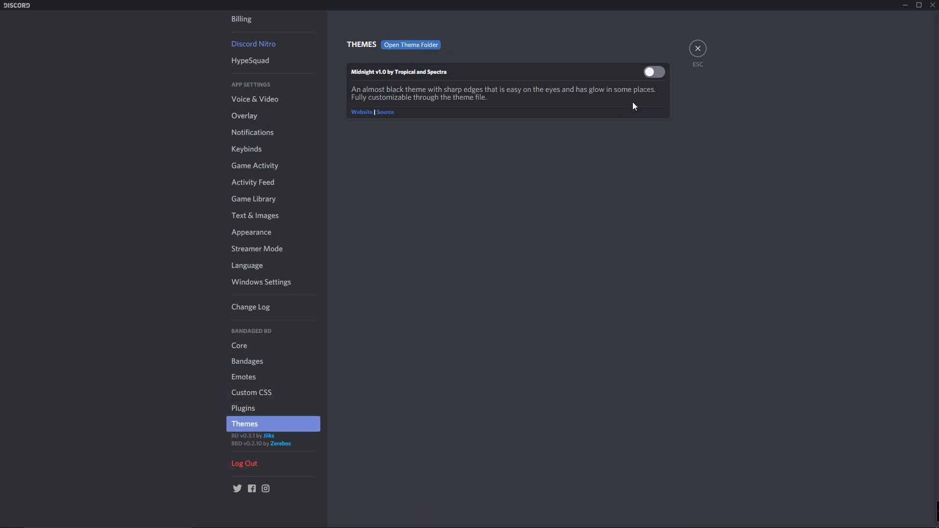
Preview the Midnight theme by enabling and disabling it, view the Core settings and close Discord's settings
{"action": "left_click", "coordinate": [654, 72]}
{"action": "left_click", "coordinate": [869, 90]}
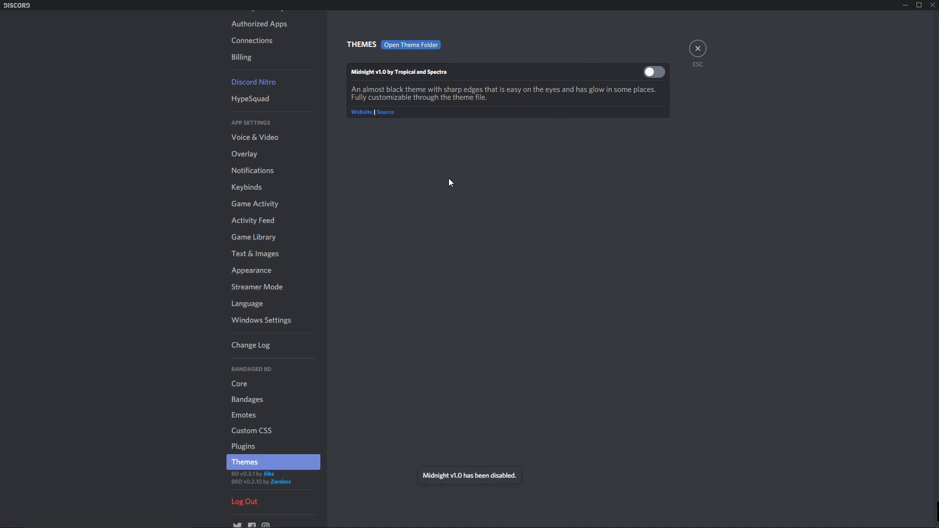
{"action": "left_click", "coordinate": [274, 386]}
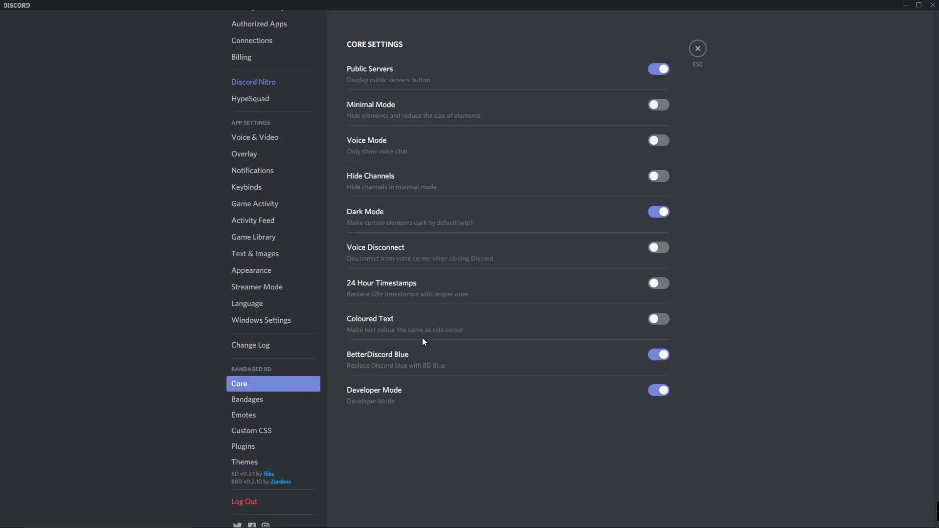
{"action": "left_click", "coordinate": [694, 55]}
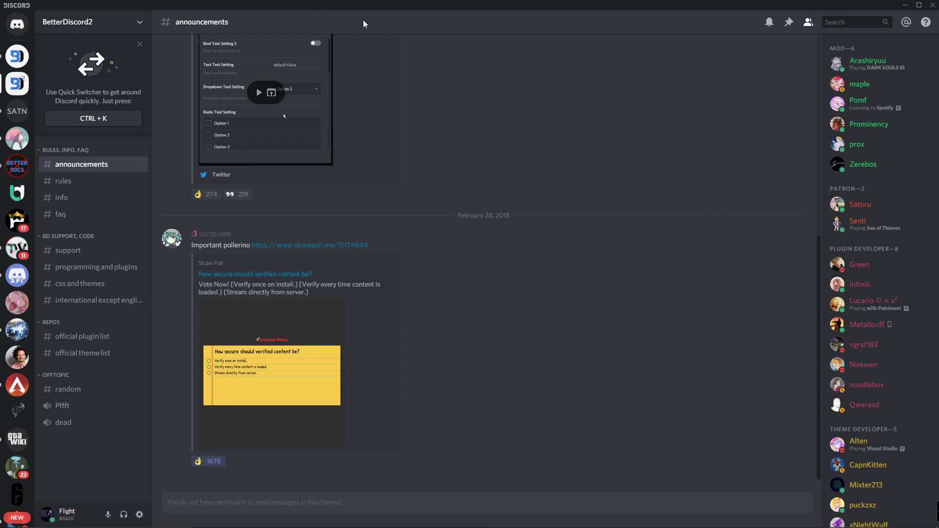
Minimize Discord and the browser, and move the BandagedBD installer icon up to the row of p1 and p2 on the desktop
{"action": "left_click", "coordinate": [904, 5]}
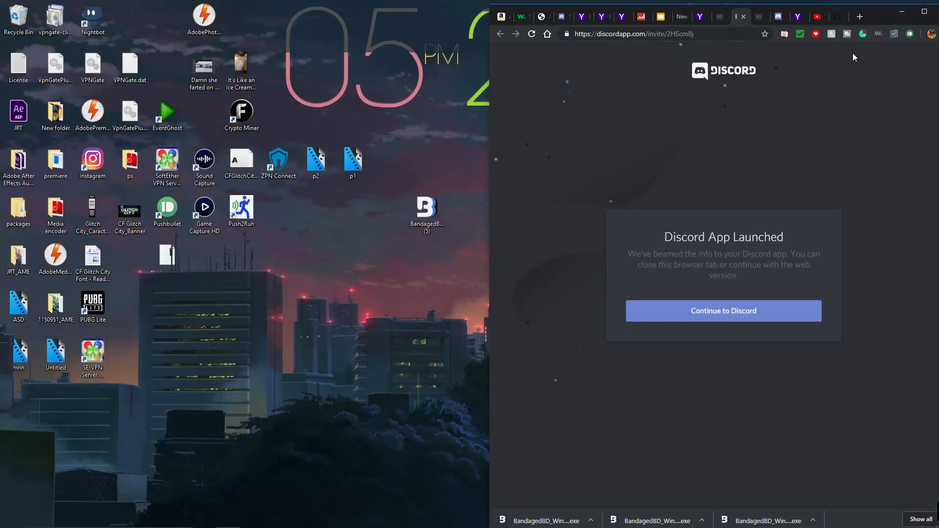
{"action": "left_click", "coordinate": [901, 11]}
{"action": "left_click_drag", "start_coordinate": [442, 208], "coordinate": [440, 161]}
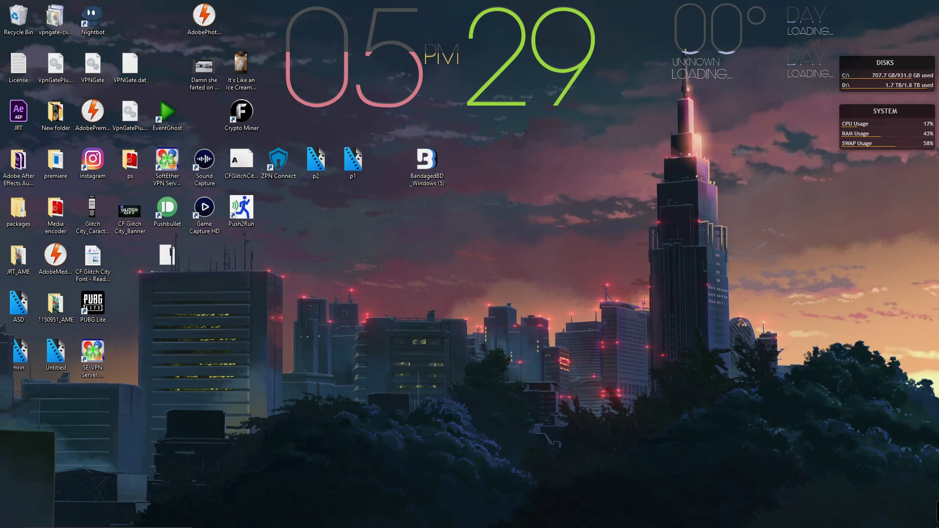
{"action": "left_click", "coordinate": [228, 521]}
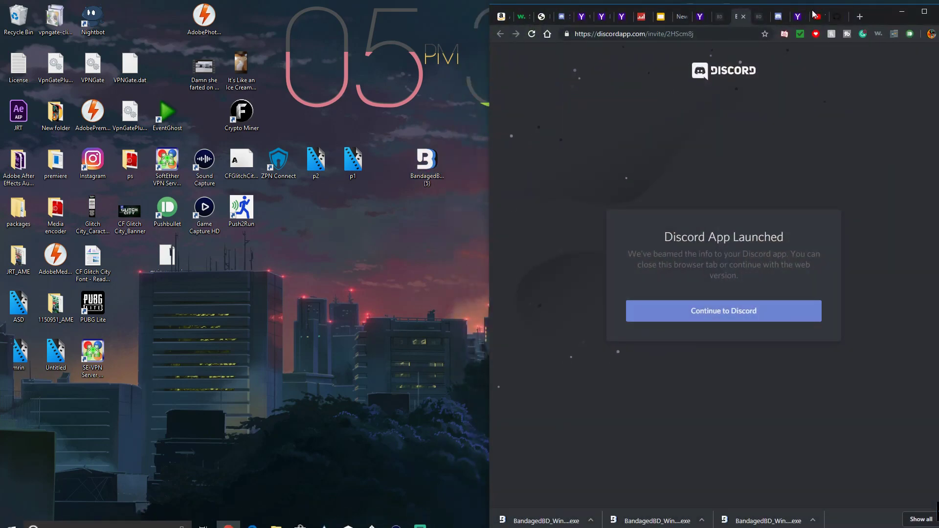
{"action": "left_click", "coordinate": [923, 10]}
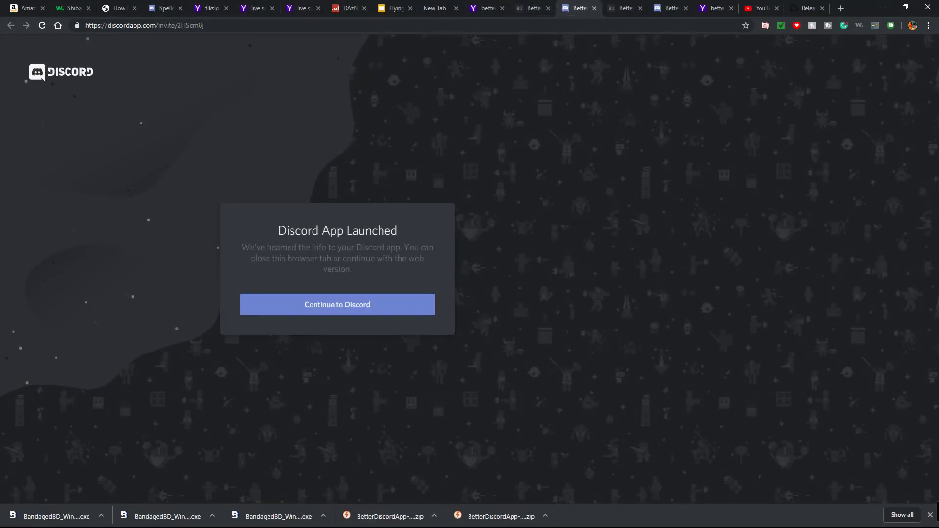
{"action": "left_click", "coordinate": [882, 7]}
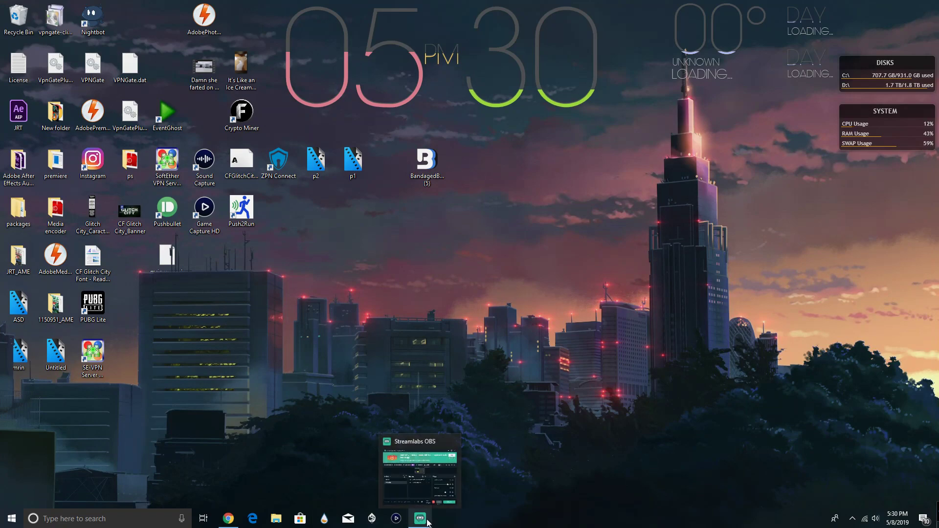
{"action": "left_click", "coordinate": [428, 523]}
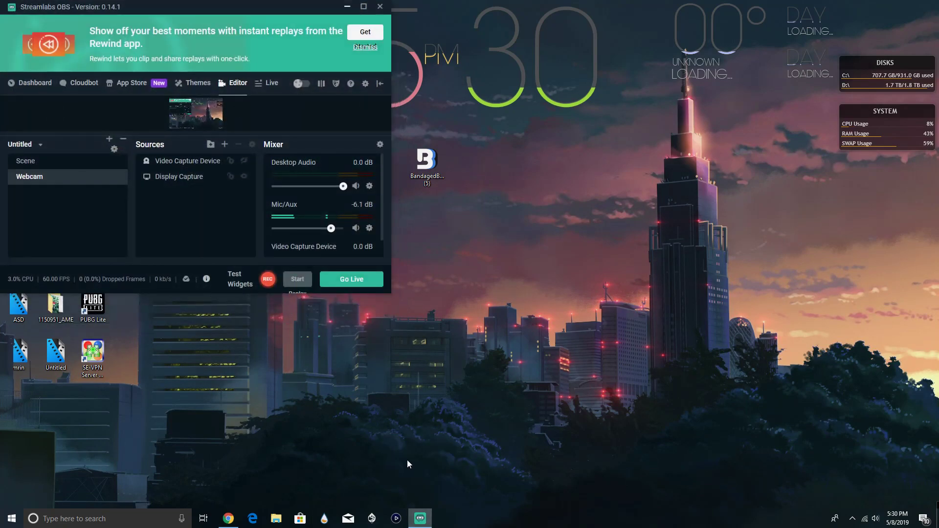
{"action": "left_click", "coordinate": [347, 7]}
Switch back to Discord through the Windows search and open the support channel of the BetterDiscord2 server
{"action": "left_click", "coordinate": [157, 521]}
{"action": "type", "text": "d"}
{"action": "key", "text": "Return"}
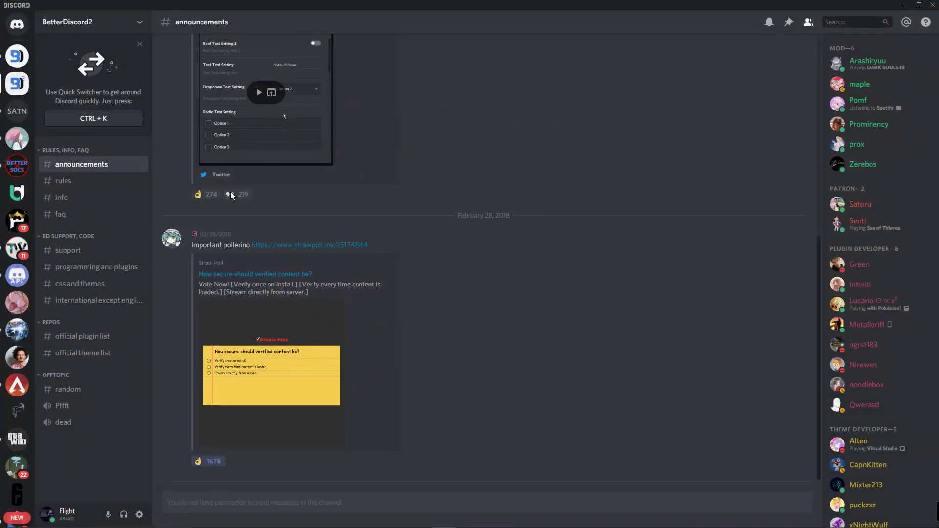
{"action": "left_click", "coordinate": [66, 250]}
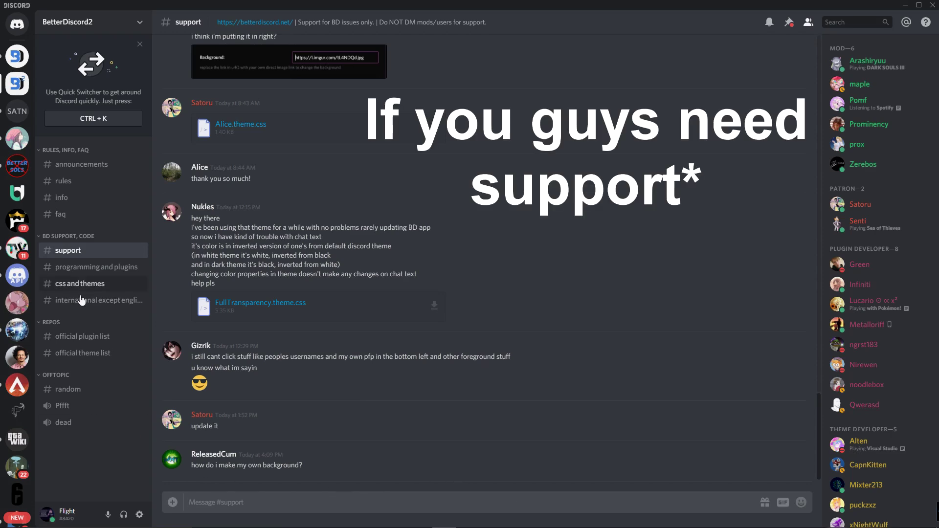
Examine the newest entries of the official theme list channel, from Guild Borders back to Midnight, including the TrueLight and Midnight descriptions
{"action": "left_click", "coordinate": [82, 353]}
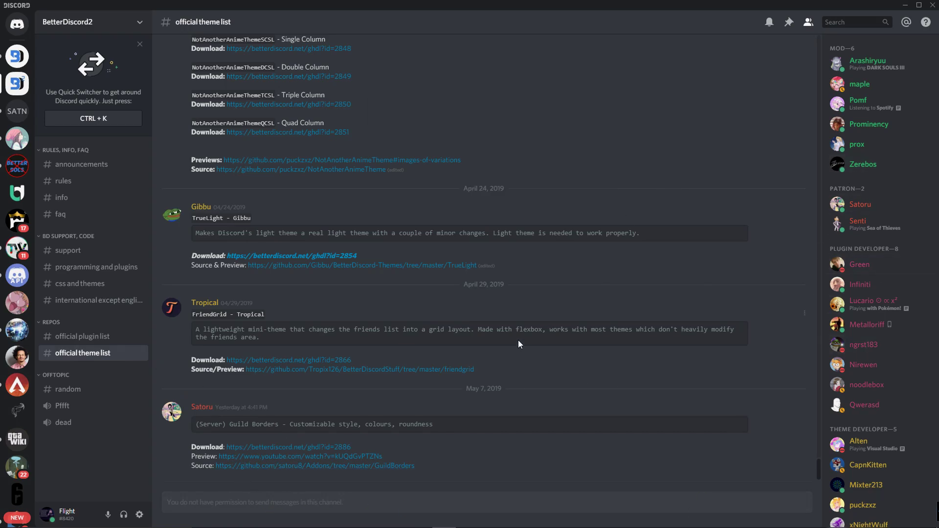
{"action": "scroll", "coordinate": [377, 275], "scroll_direction": "up", "scroll_amount": 1}
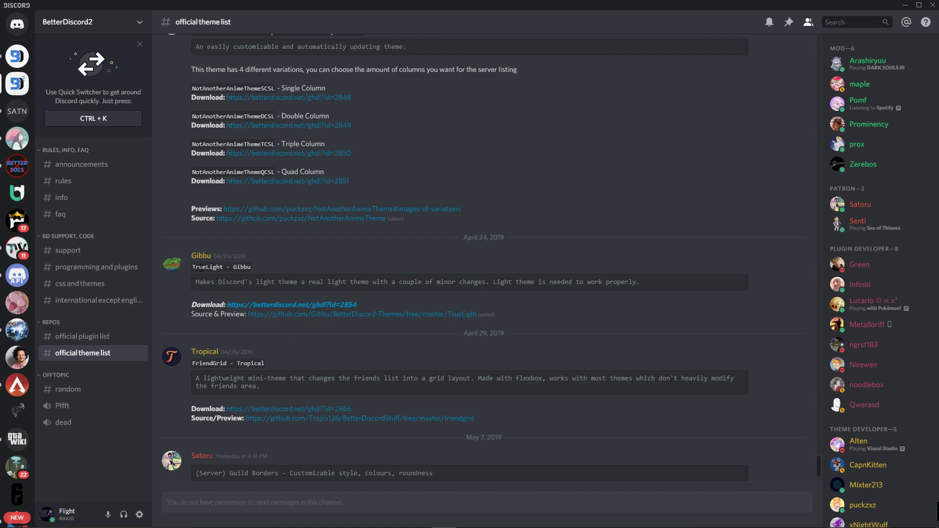
{"action": "scroll", "coordinate": [360, 167], "scroll_direction": "up", "scroll_amount": 2}
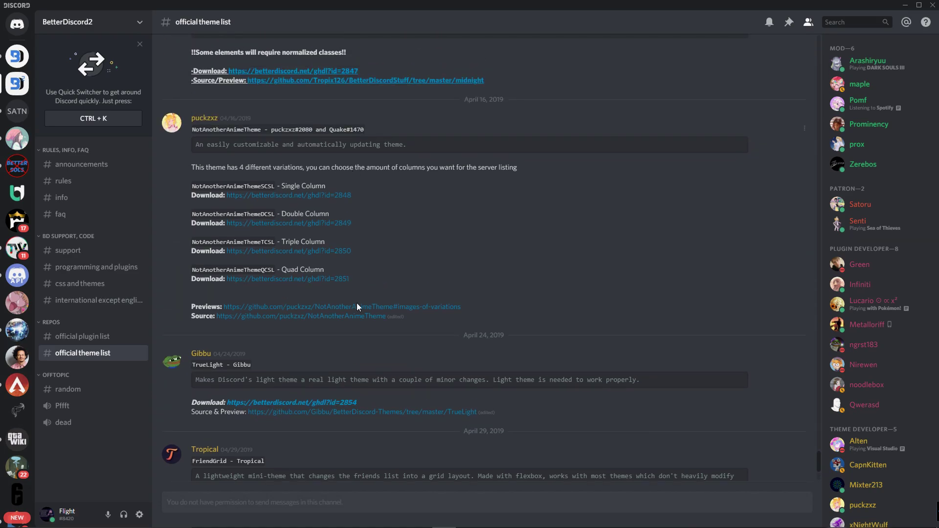
{"action": "scroll", "coordinate": [358, 307], "scroll_direction": "down", "scroll_amount": 1}
{"action": "left_click_drag", "start_coordinate": [203, 333], "coordinate": [243, 341]}
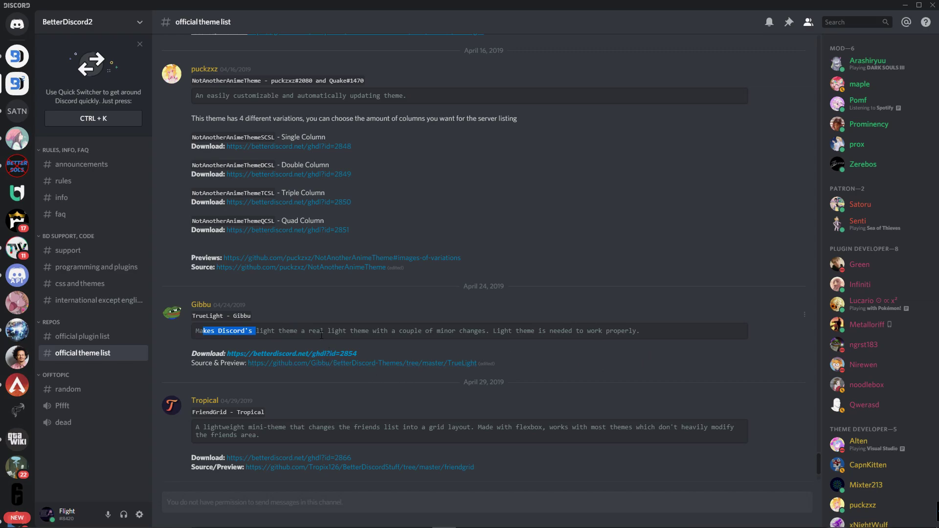
{"action": "scroll", "coordinate": [400, 289], "scroll_direction": "up", "scroll_amount": 3}
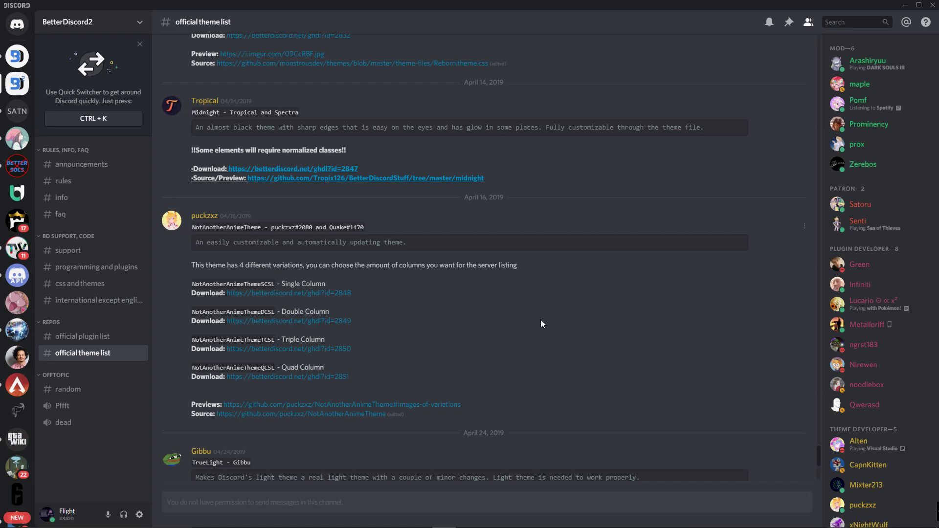
{"action": "scroll", "coordinate": [531, 338], "scroll_direction": "down", "scroll_amount": 4}
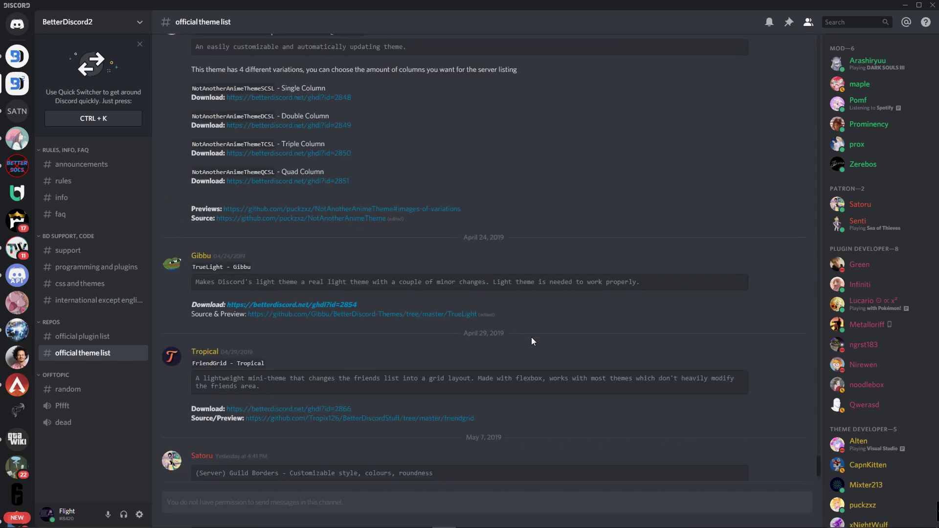
{"action": "scroll", "coordinate": [531, 341], "scroll_direction": "up", "scroll_amount": 2}
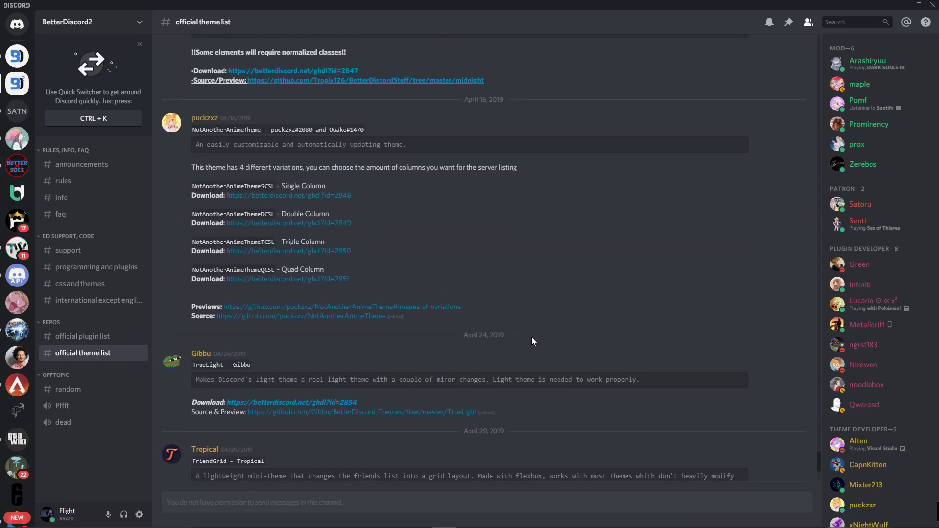
{"action": "scroll", "coordinate": [532, 341], "scroll_direction": "down", "scroll_amount": 1}
{"action": "scroll", "coordinate": [531, 337], "scroll_direction": "down", "scroll_amount": 2}
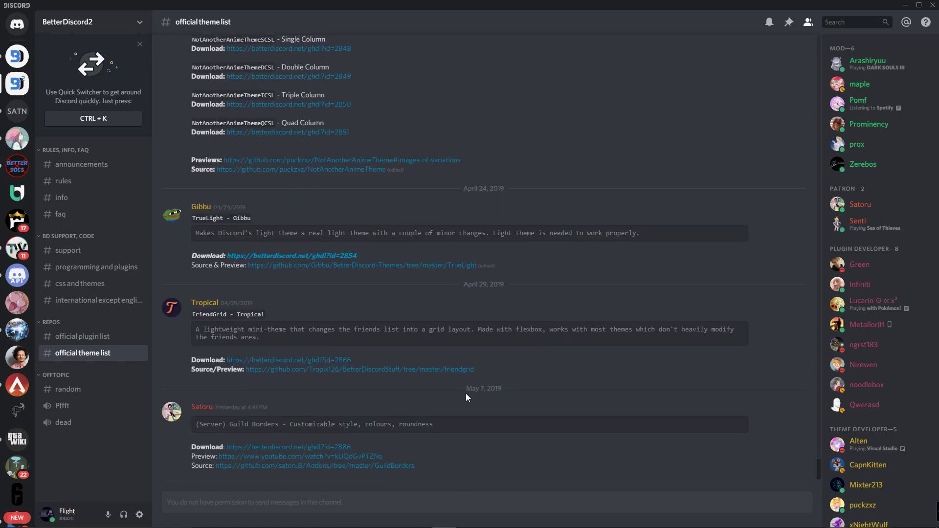
{"action": "scroll", "coordinate": [319, 398], "scroll_direction": "up", "scroll_amount": 5}
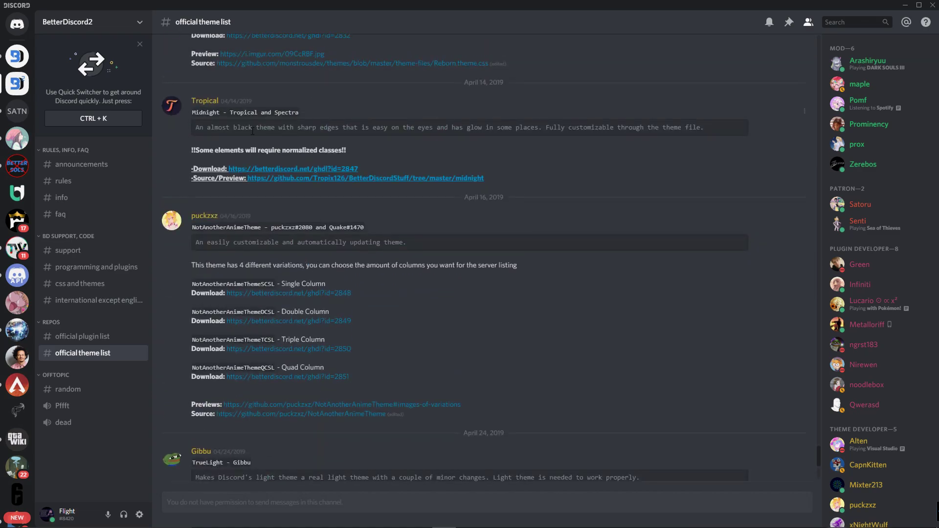
{"action": "scroll", "coordinate": [261, 130], "scroll_direction": "up", "scroll_amount": 2}
{"action": "left_click_drag", "start_coordinate": [214, 224], "coordinate": [541, 240]}
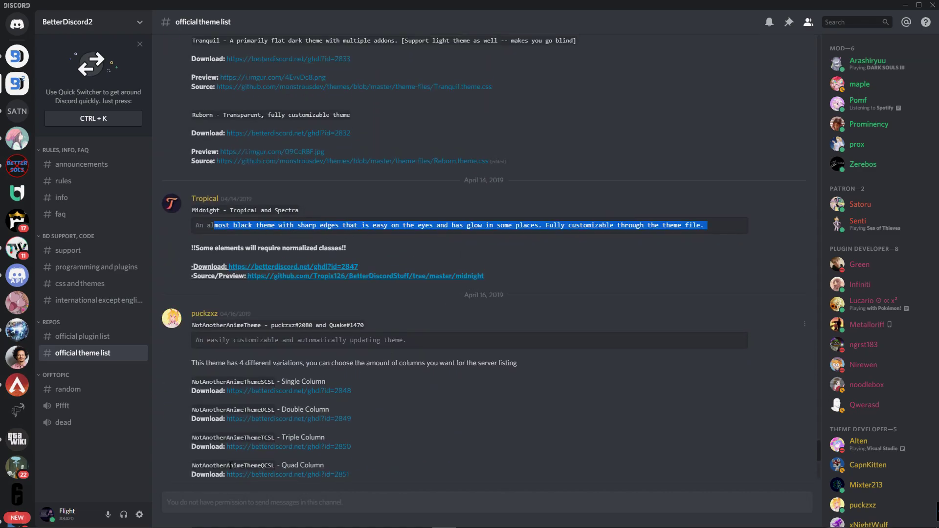
Enable the Midnight theme in the BandagedBD Themes settings and return to the official theme list
{"action": "left_click", "coordinate": [140, 514]}
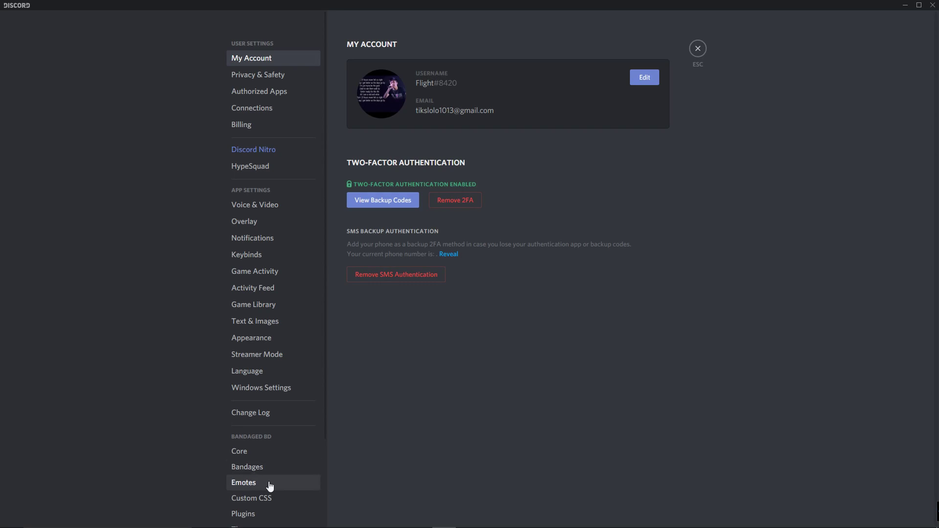
{"action": "scroll", "coordinate": [264, 489], "scroll_direction": "down", "scroll_amount": 1}
{"action": "left_click", "coordinate": [272, 477]}
{"action": "left_click", "coordinate": [654, 72]}
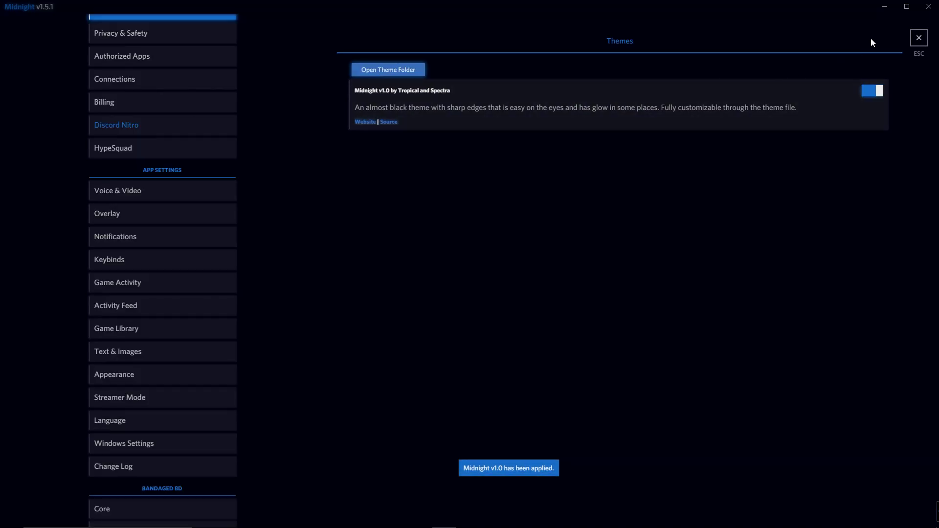
{"action": "left_click", "coordinate": [918, 37]}
Look through the older theme entries from February 2019 onward and highlight the description of the Midnight theme
{"action": "scroll", "coordinate": [358, 263], "scroll_direction": "up", "scroll_amount": 1}
{"action": "scroll", "coordinate": [361, 279], "scroll_direction": "up", "scroll_amount": 4}
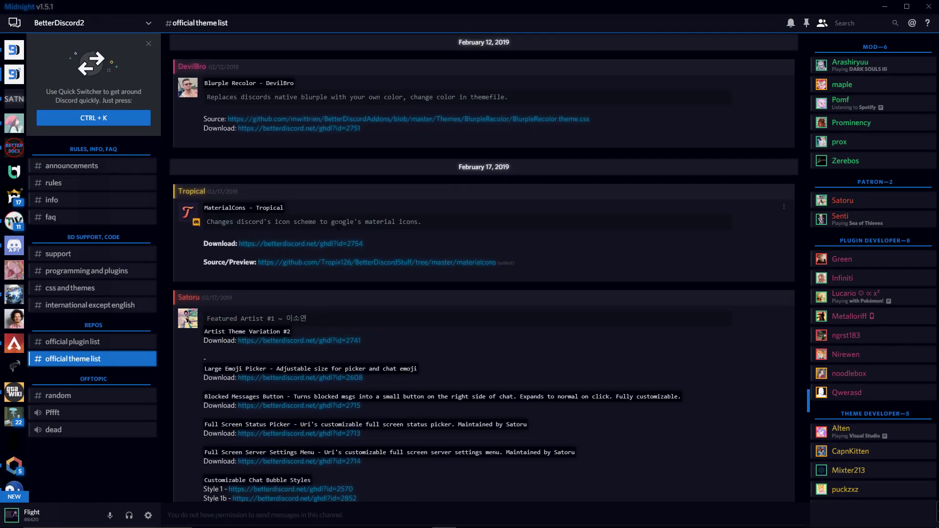
{"action": "scroll", "coordinate": [338, 226], "scroll_direction": "up", "scroll_amount": 3}
{"action": "scroll", "coordinate": [332, 221], "scroll_direction": "down", "scroll_amount": 10}
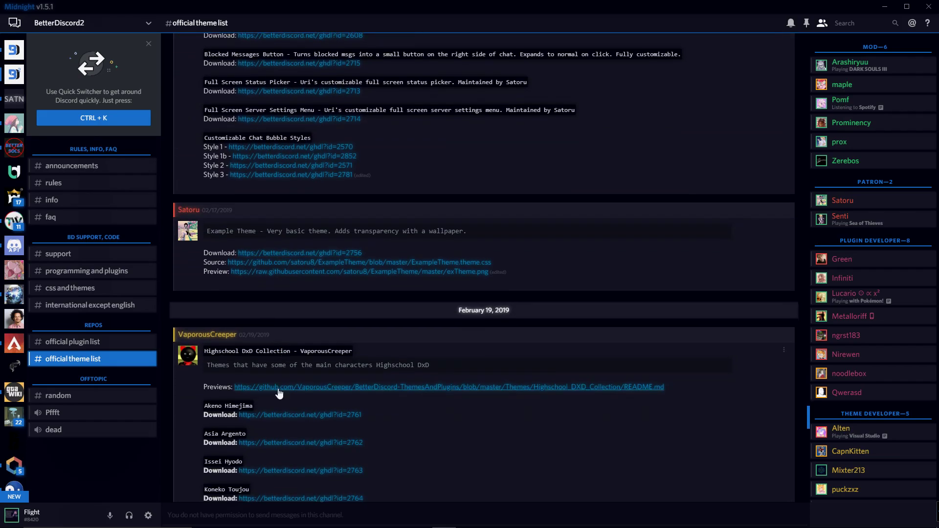
{"action": "scroll", "coordinate": [279, 391], "scroll_direction": "down", "scroll_amount": 10}
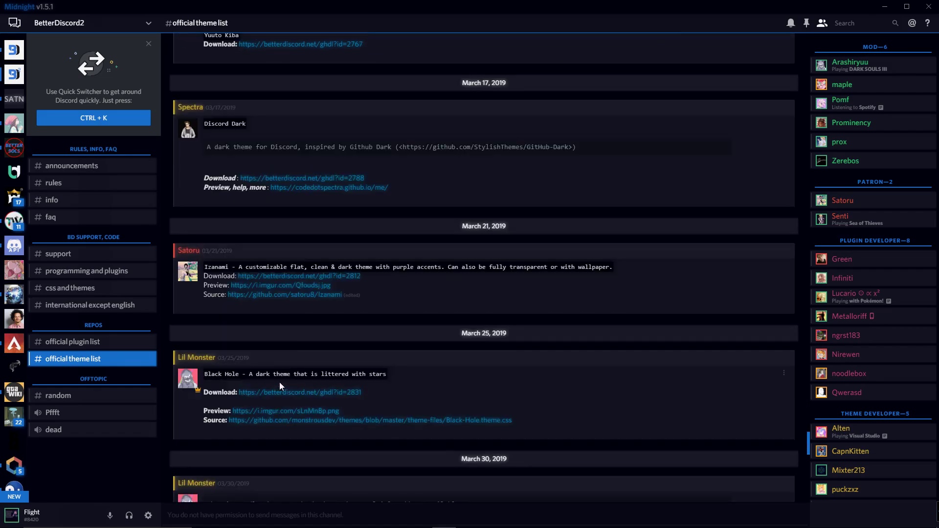
{"action": "scroll", "coordinate": [280, 383], "scroll_direction": "down", "scroll_amount": 4}
{"action": "scroll", "coordinate": [280, 384], "scroll_direction": "down", "scroll_amount": 6}
{"action": "triple_click", "coordinate": [278, 252]}
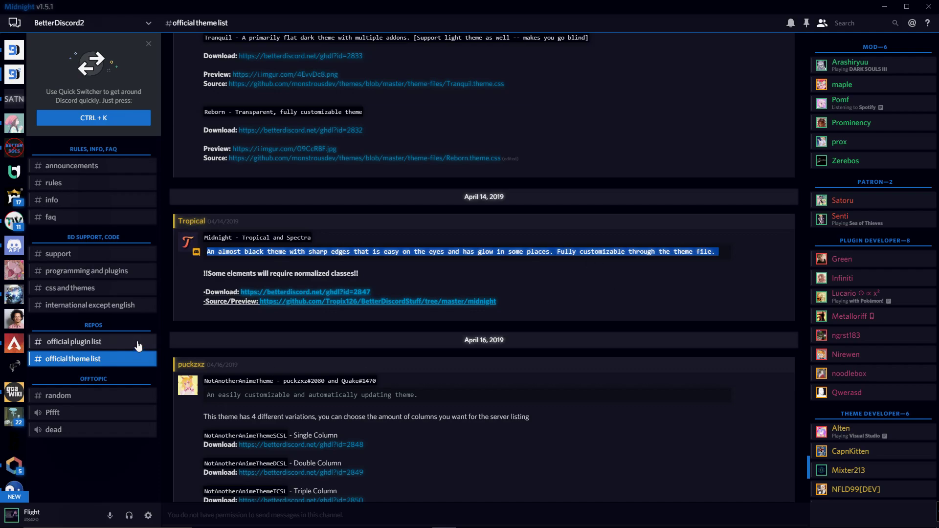
{"action": "left_click", "coordinate": [543, 311]}
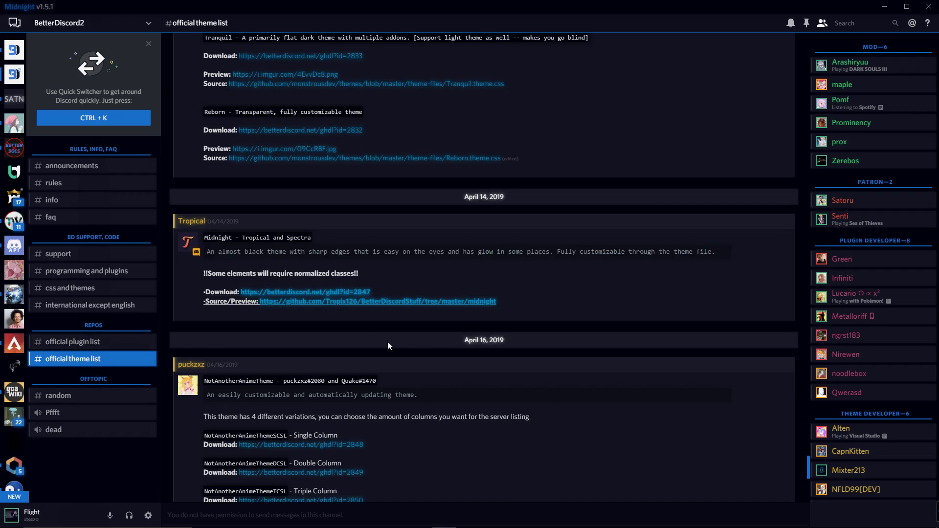
Examine the Phoenix Bundle, Black Hole, Izanami, Discord Dark and Highschool DxD theme entries and return to the newest entry
{"action": "scroll", "coordinate": [384, 347], "scroll_direction": "up", "scroll_amount": 5}
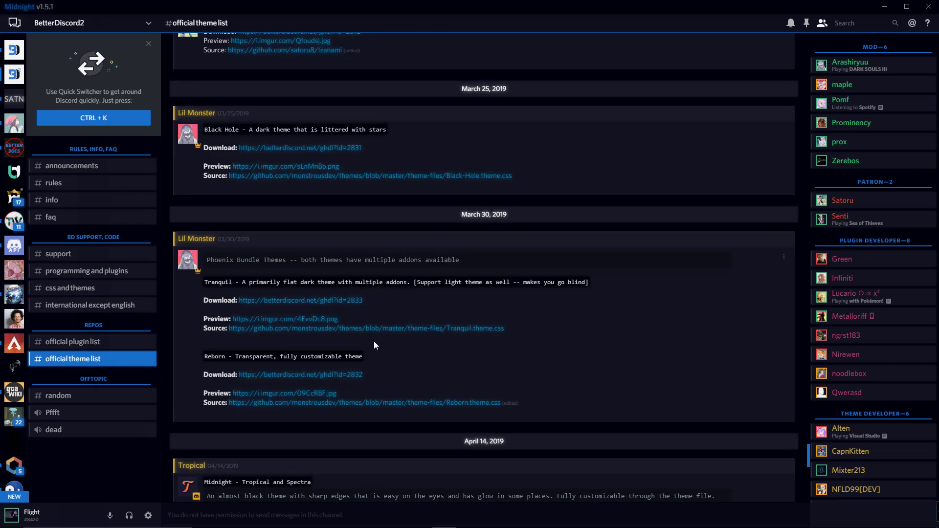
{"action": "scroll", "coordinate": [373, 341], "scroll_direction": "up", "scroll_amount": 2}
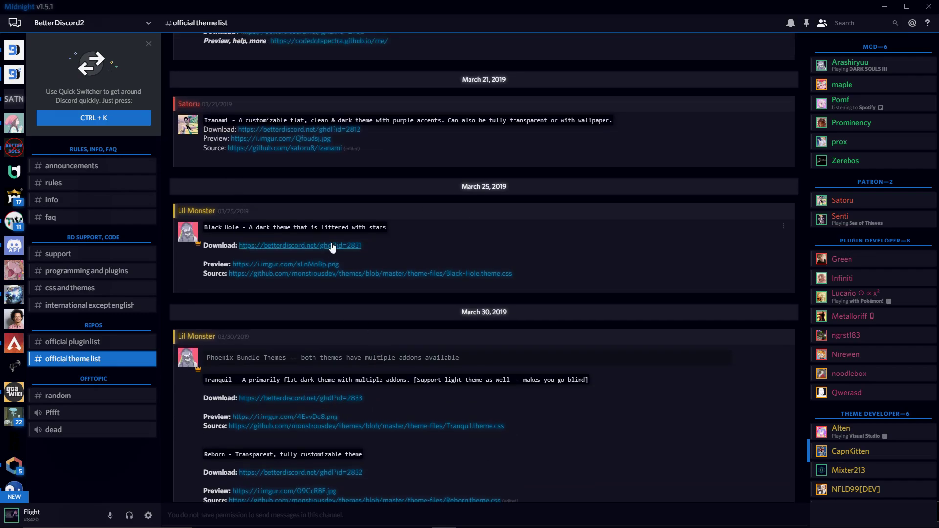
{"action": "scroll", "coordinate": [452, 243], "scroll_direction": "up", "scroll_amount": 1}
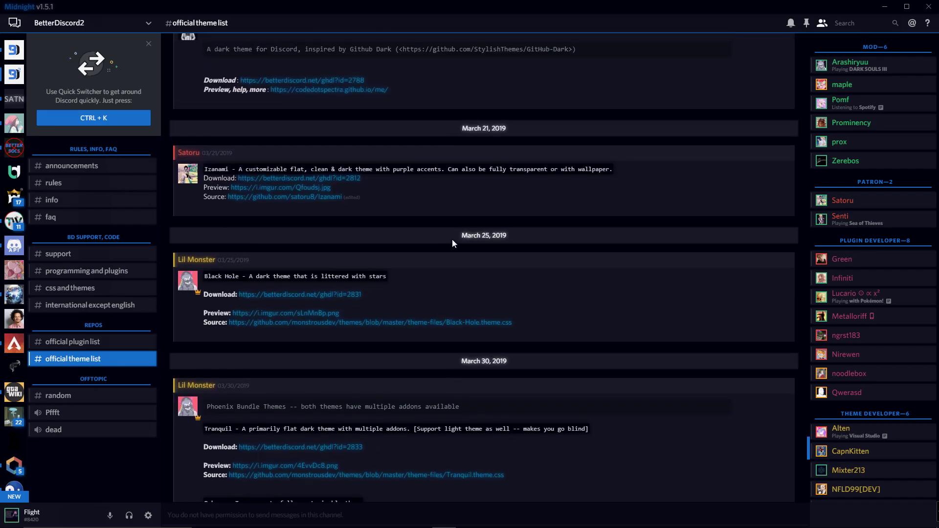
{"action": "scroll", "coordinate": [355, 212], "scroll_direction": "up", "scroll_amount": 1}
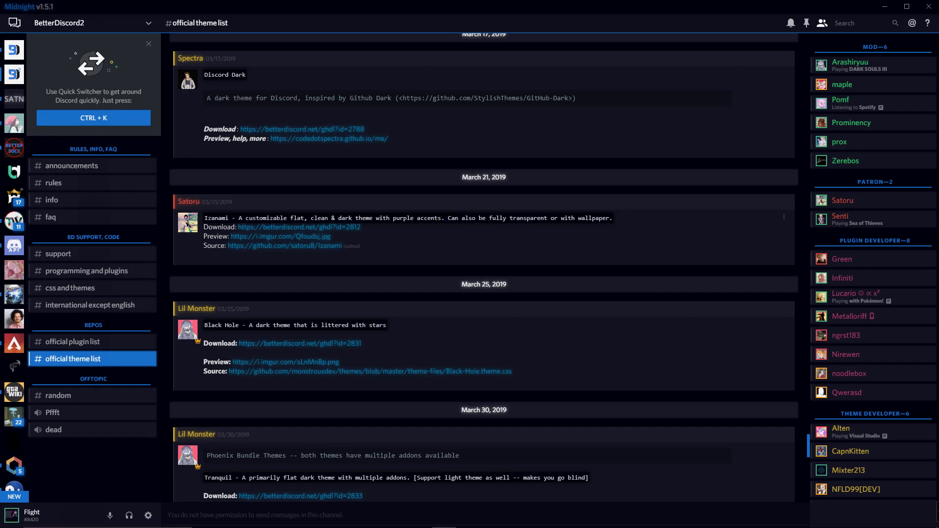
{"action": "scroll", "coordinate": [395, 216], "scroll_direction": "up", "scroll_amount": 2}
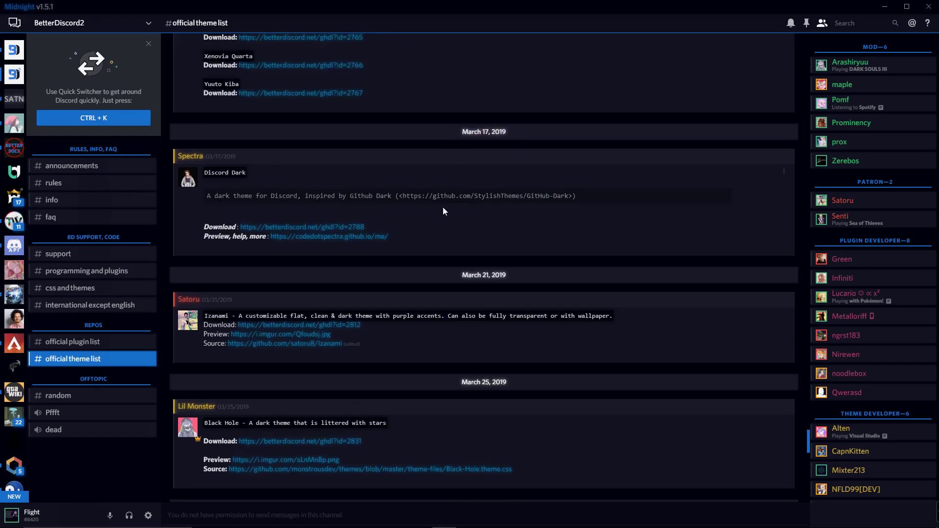
{"action": "scroll", "coordinate": [329, 194], "scroll_direction": "up", "scroll_amount": 6}
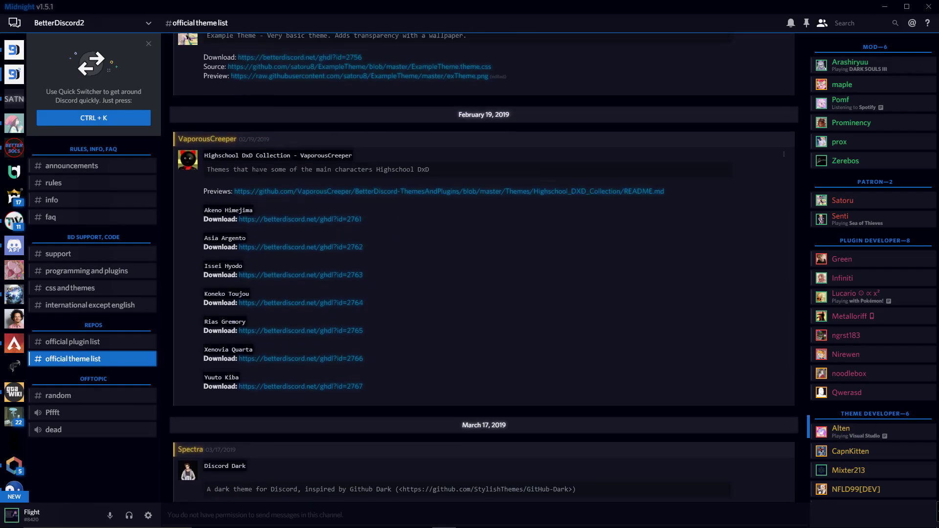
{"action": "scroll", "coordinate": [319, 189], "scroll_direction": "up", "scroll_amount": 4}
{"action": "scroll", "coordinate": [521, 220], "scroll_direction": "down", "scroll_amount": 15}
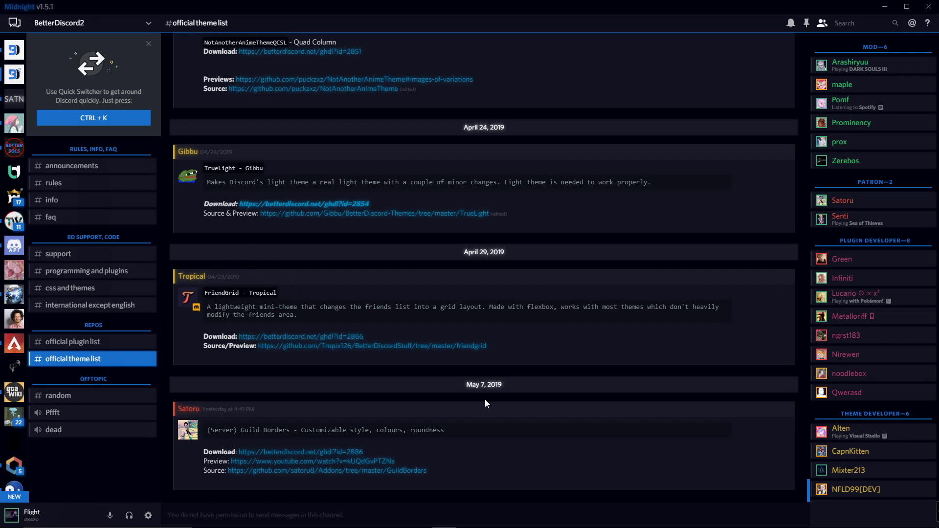
Look through the official theme list from FriendGrid back to the Horizontal Server List and Dusk to Dawn entries, and return to the newest entry
{"action": "scroll", "coordinate": [344, 430], "scroll_direction": "up", "scroll_amount": 4}
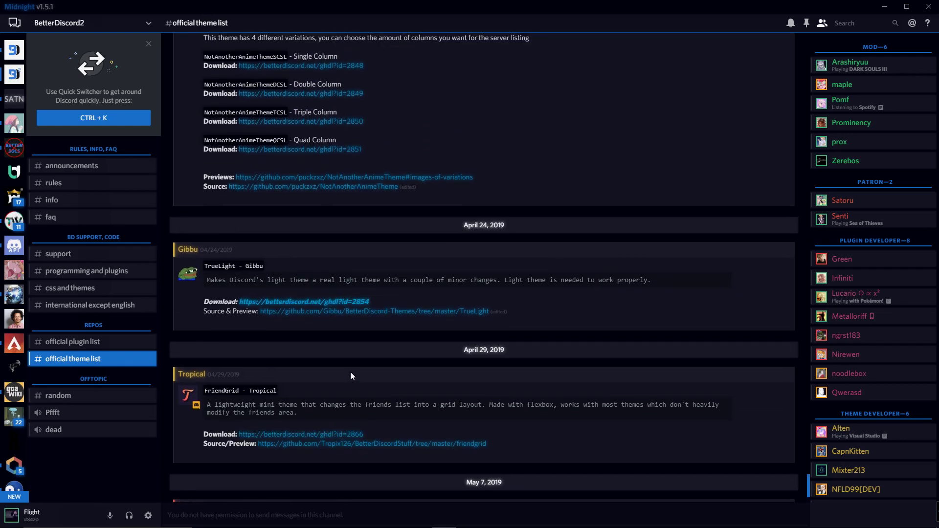
{"action": "scroll", "coordinate": [561, 227], "scroll_direction": "up", "scroll_amount": 1}
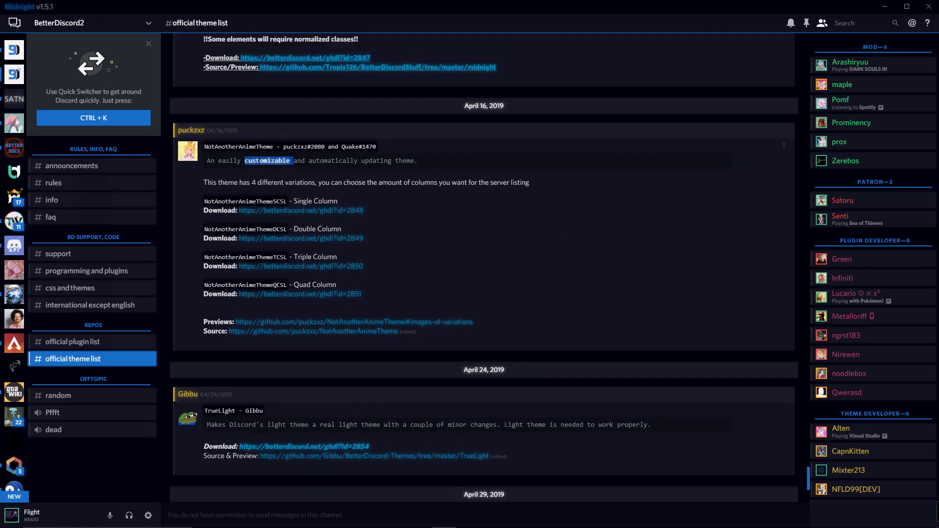
{"action": "scroll", "coordinate": [633, 296], "scroll_direction": "up", "scroll_amount": 15}
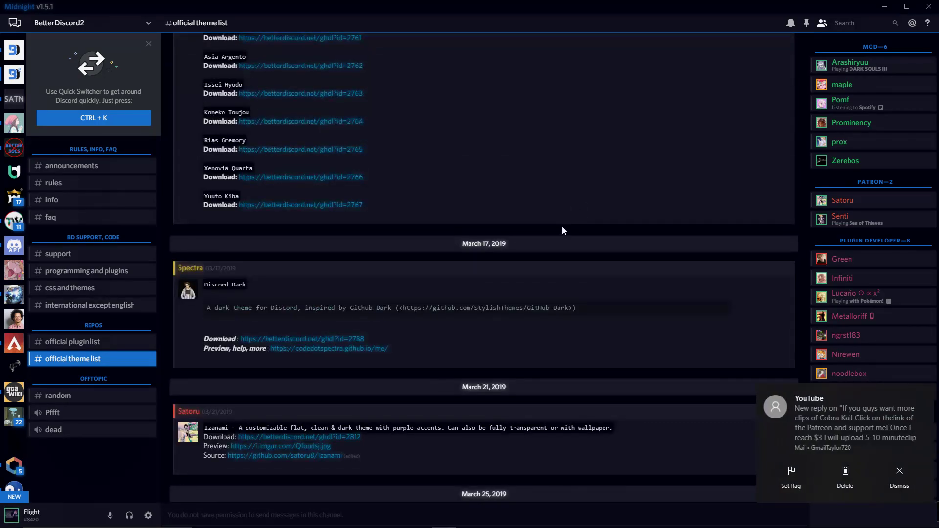
{"action": "left_click", "coordinate": [922, 393]}
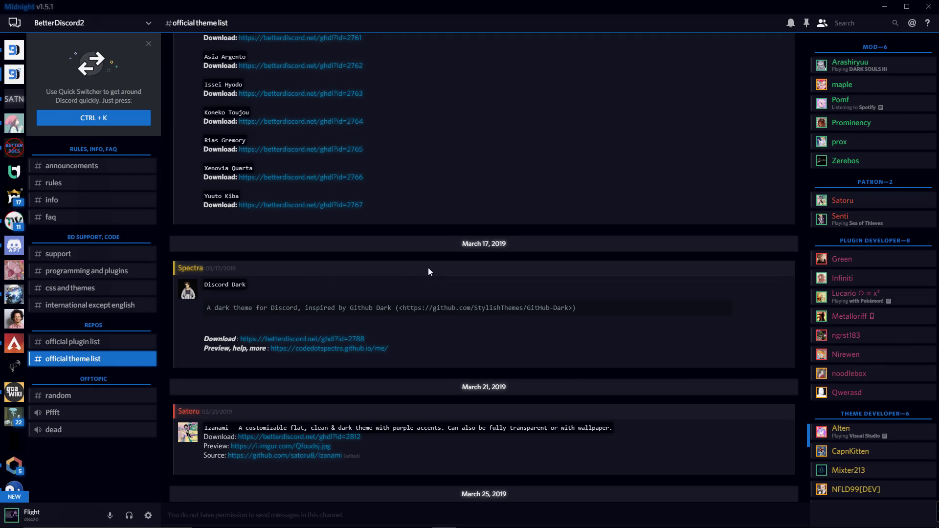
{"action": "scroll", "coordinate": [404, 302], "scroll_direction": "up", "scroll_amount": 5}
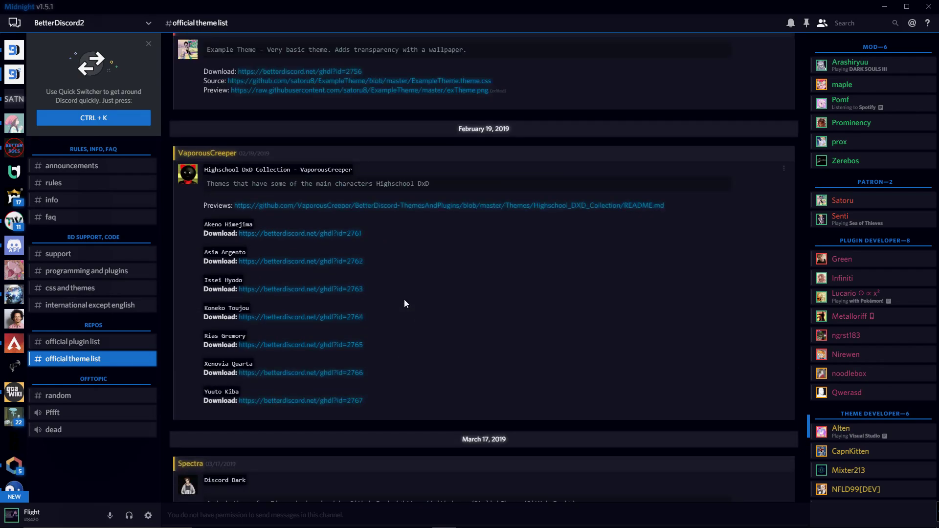
{"action": "scroll", "coordinate": [404, 300], "scroll_direction": "up", "scroll_amount": 5}
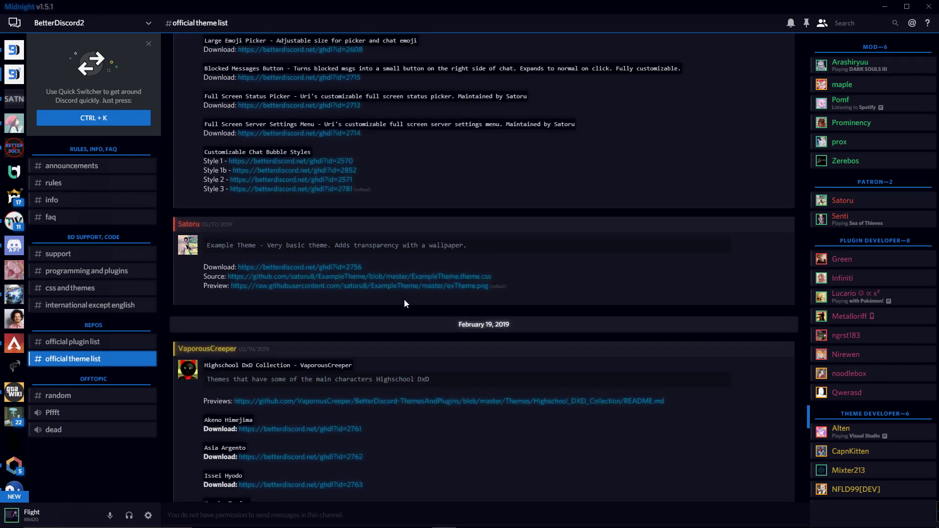
{"action": "scroll", "coordinate": [403, 303], "scroll_direction": "up", "scroll_amount": 5}
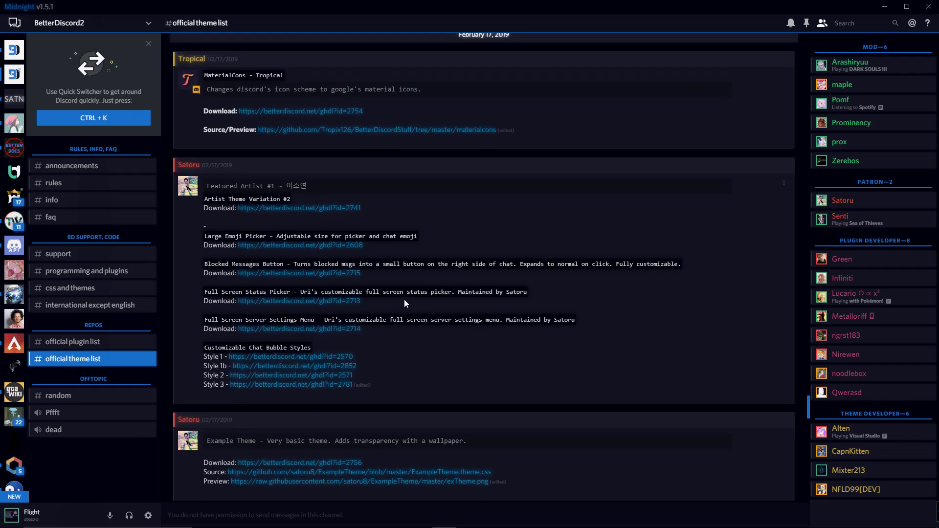
{"action": "scroll", "coordinate": [404, 299], "scroll_direction": "up", "scroll_amount": 1}
{"action": "scroll", "coordinate": [404, 299], "scroll_direction": "up", "scroll_amount": 5}
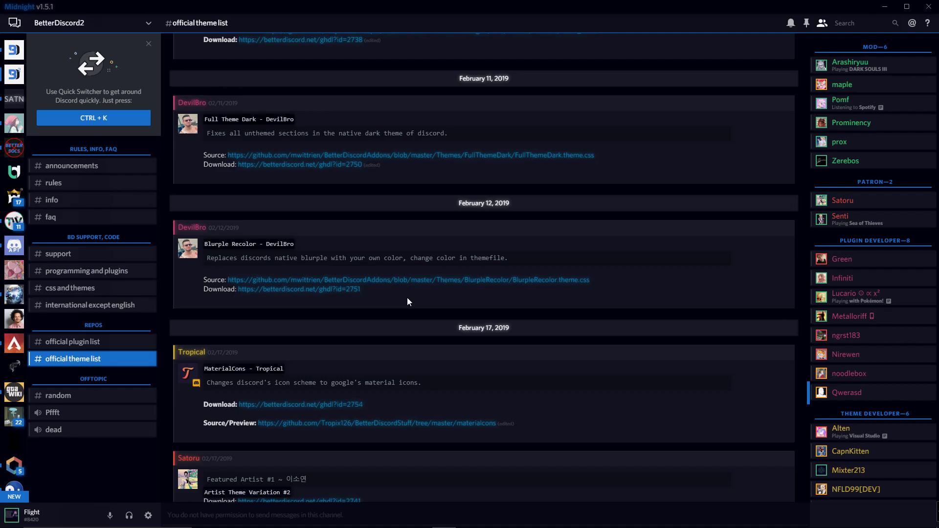
{"action": "scroll", "coordinate": [407, 300], "scroll_direction": "up", "scroll_amount": 4}
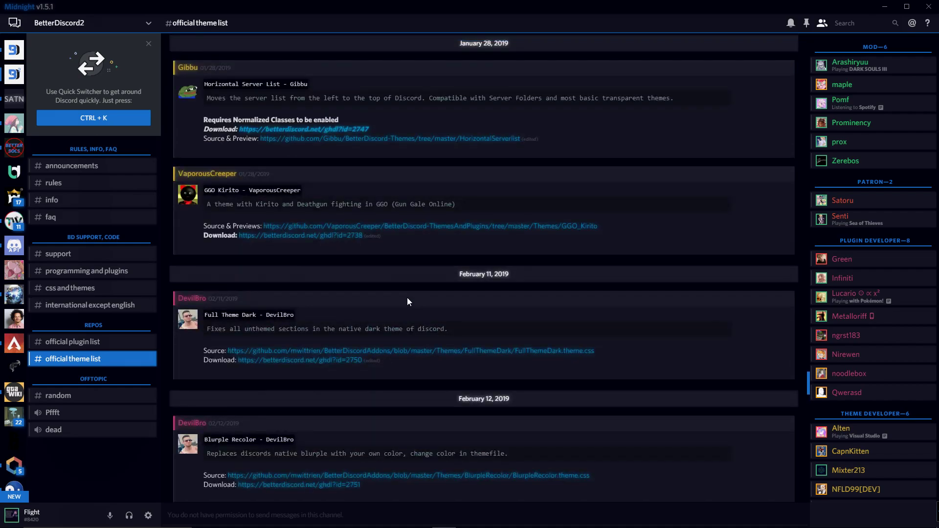
{"action": "scroll", "coordinate": [407, 301], "scroll_direction": "up", "scroll_amount": 2}
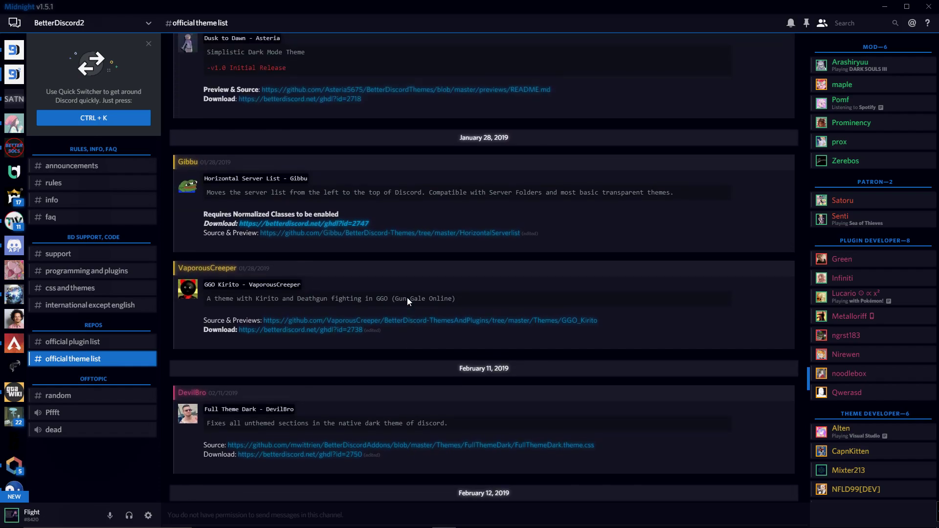
{"action": "scroll", "coordinate": [510, 238], "scroll_direction": "down", "scroll_amount": 20}
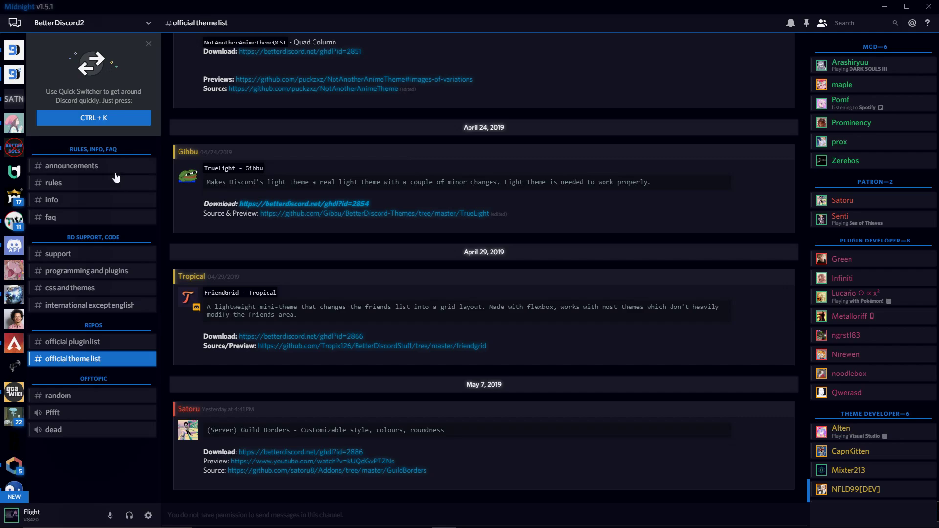
Download the TrueLight theme from its entry in the official theme list and return to Discord
{"action": "scroll", "coordinate": [327, 230], "scroll_direction": "up", "scroll_amount": 2}
{"action": "left_click", "coordinate": [276, 303]}
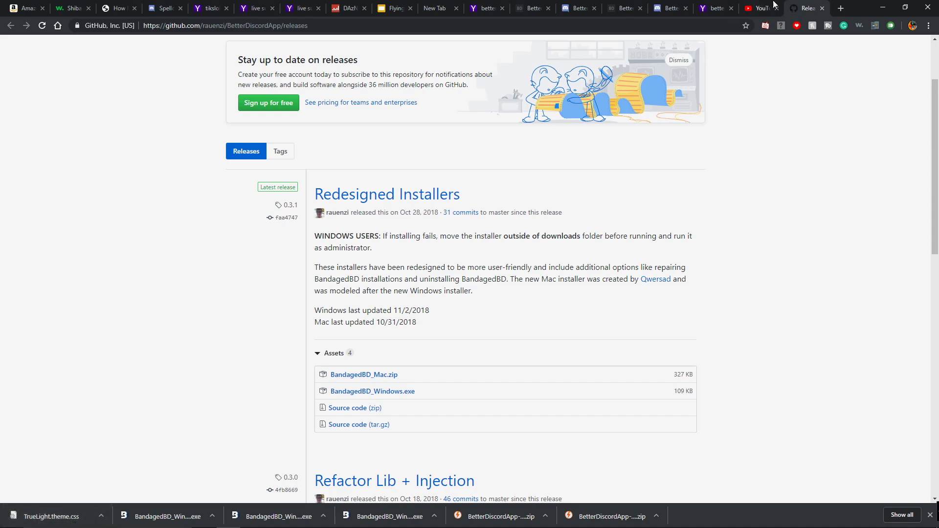
{"action": "left_click", "coordinate": [882, 7]}
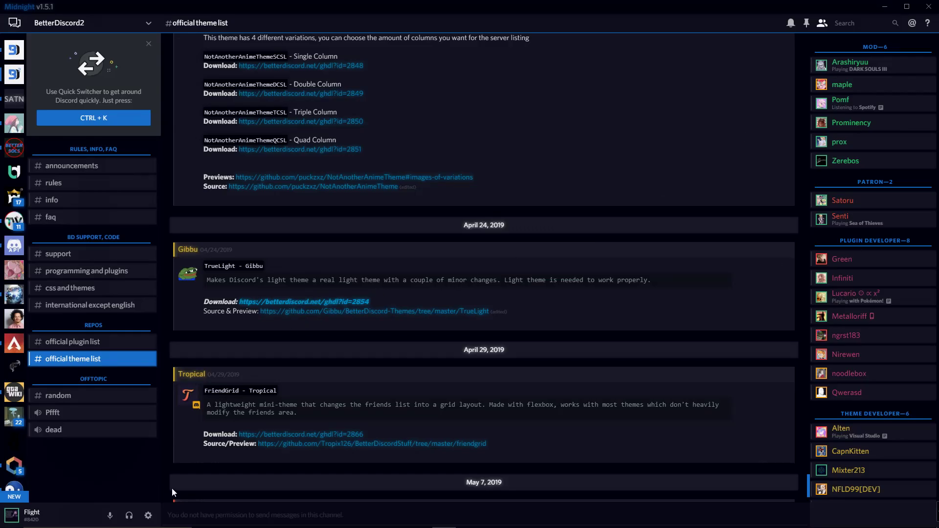
Open the Discord user settings and place the downloaded TrueLight.theme.css file from the browser onto the desktop
{"action": "left_click", "coordinate": [148, 515]}
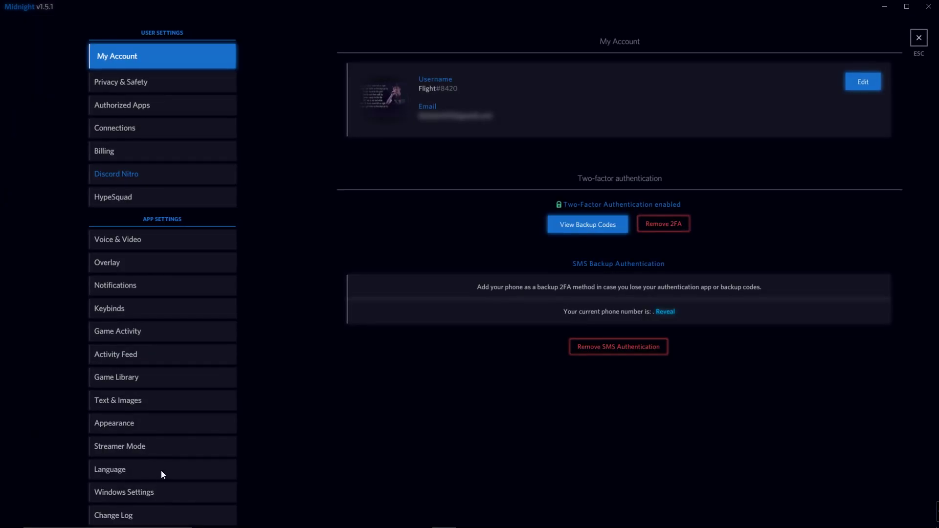
{"action": "left_click_drag", "start_coordinate": [238, 15], "coordinate": [478, 164]}
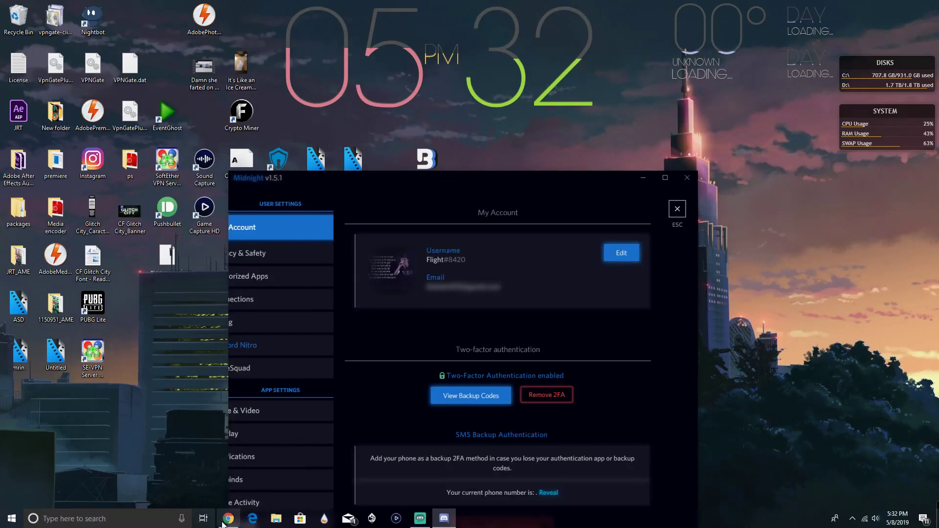
{"action": "key", "text": "alt+Tab"}
{"action": "key", "text": "super+Right"}
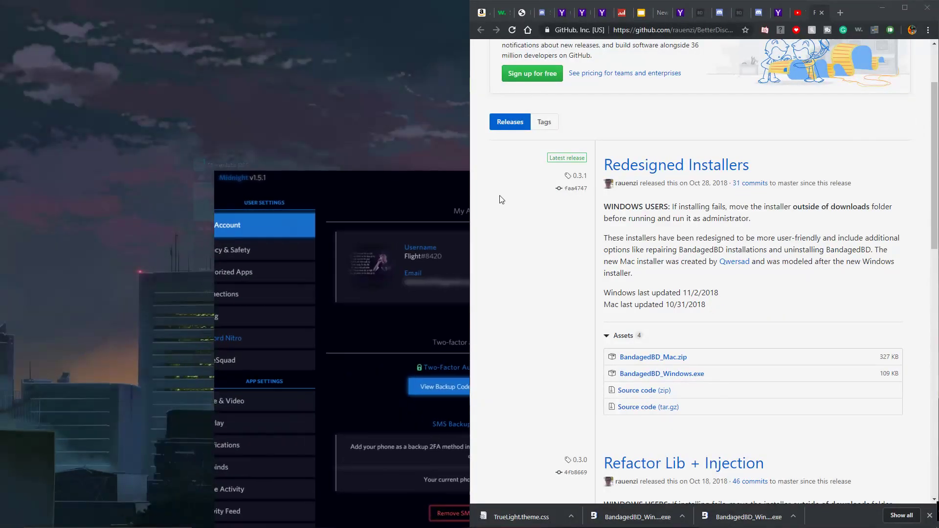
{"action": "left_click_drag", "start_coordinate": [484, 512], "coordinate": [390, 117]}
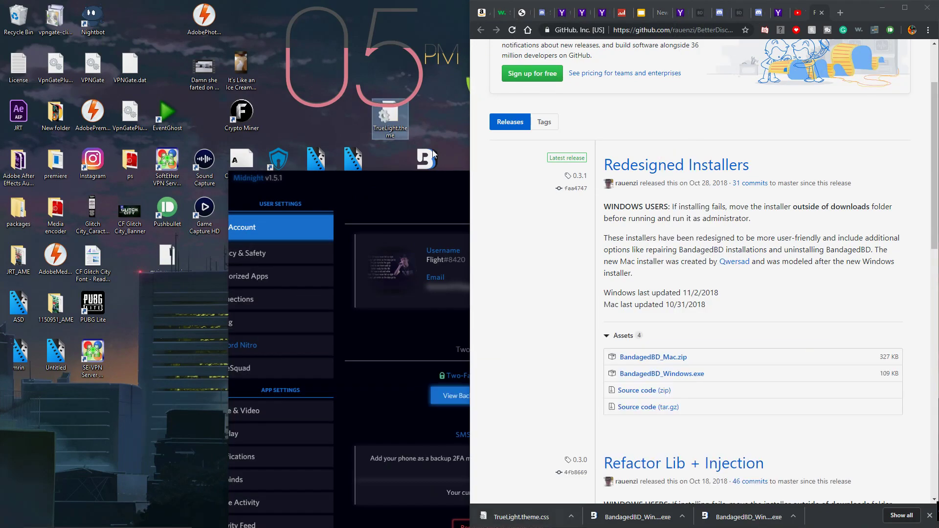
{"action": "left_click", "coordinate": [882, 8]}
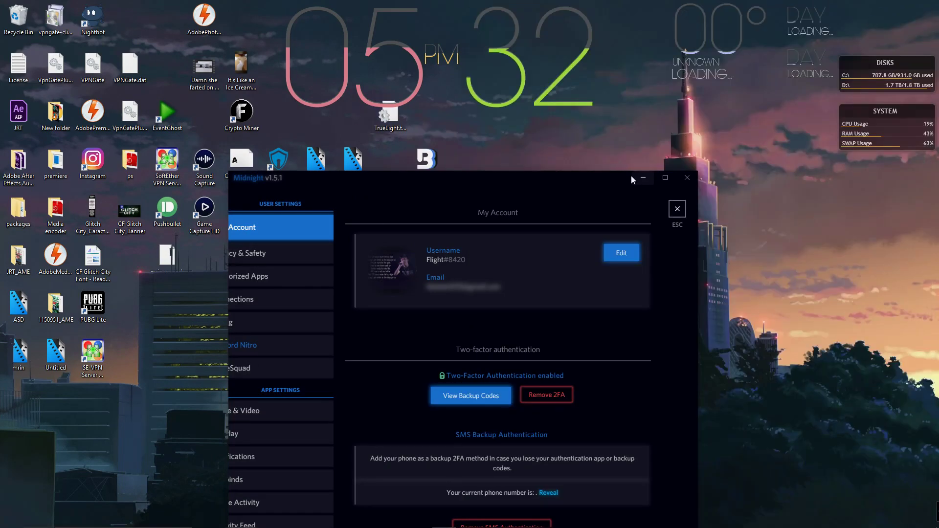
Open the theme folder from the BandagedBD Themes settings and move the TrueLight theme file from the desktop into it
{"action": "left_click_drag", "start_coordinate": [632, 180], "coordinate": [937, 186]}
{"action": "left_click", "coordinate": [421, 167]}
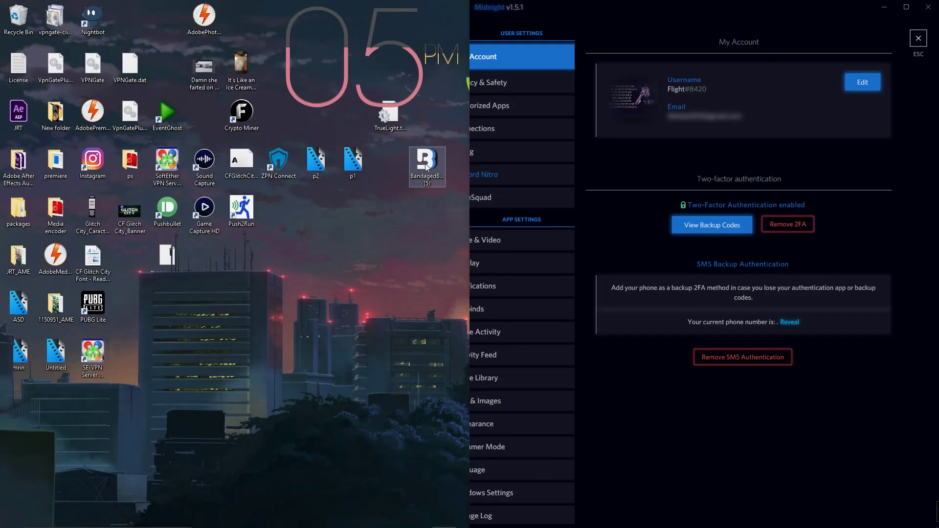
{"action": "scroll", "coordinate": [509, 419], "scroll_direction": "down", "scroll_amount": 5}
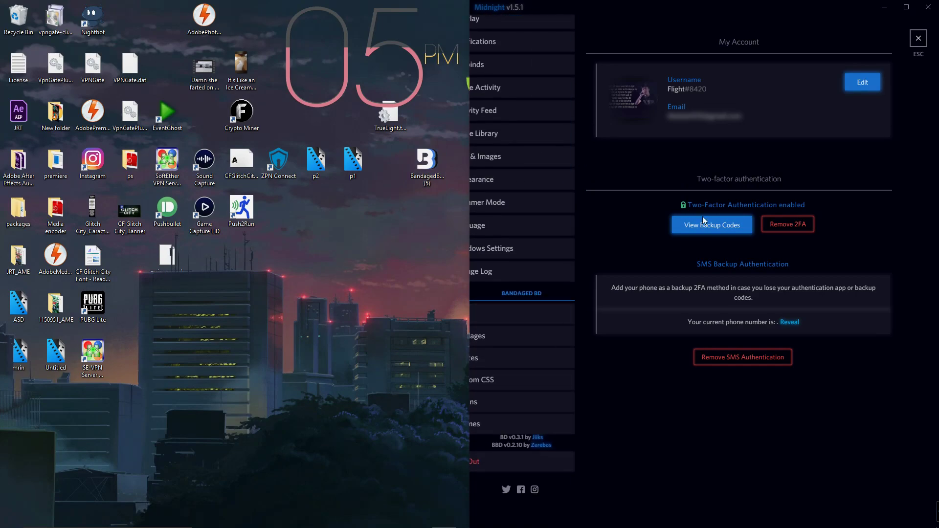
{"action": "left_click", "coordinate": [906, 7]}
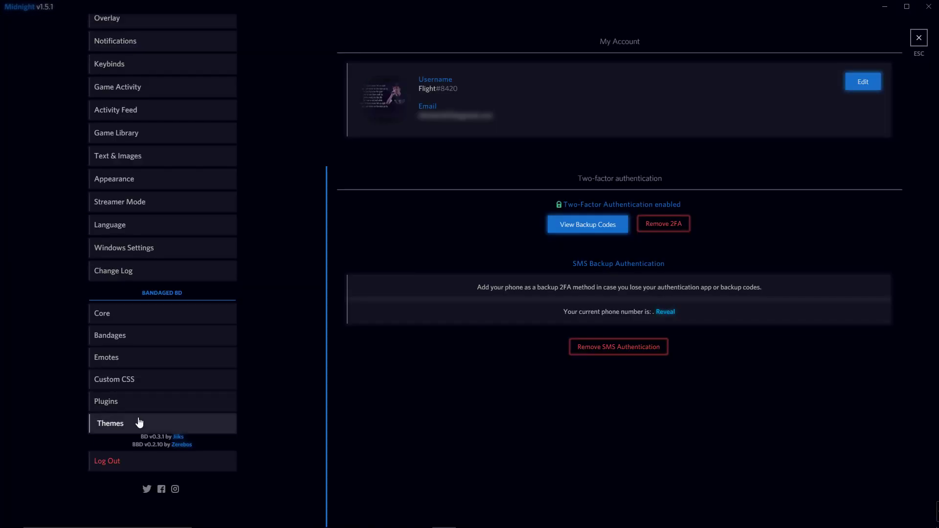
{"action": "left_click", "coordinate": [127, 419]}
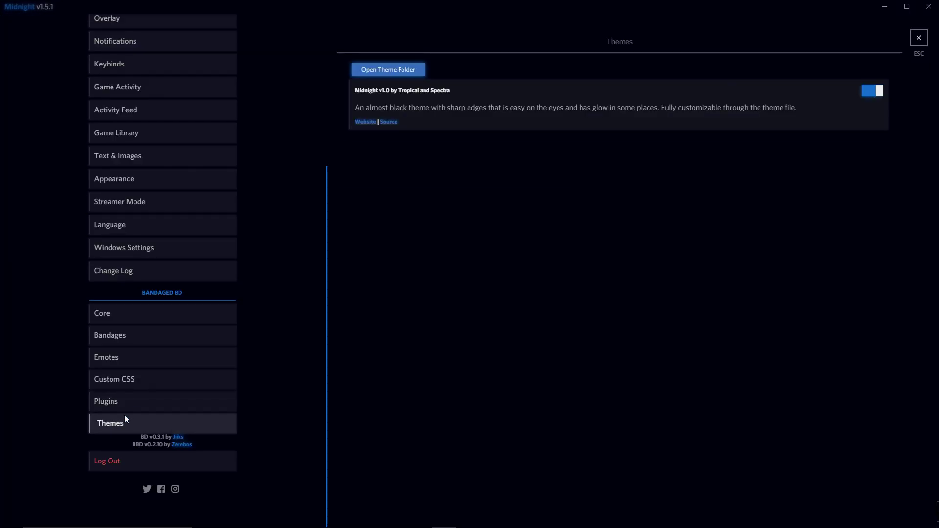
{"action": "left_click", "coordinate": [397, 71]}
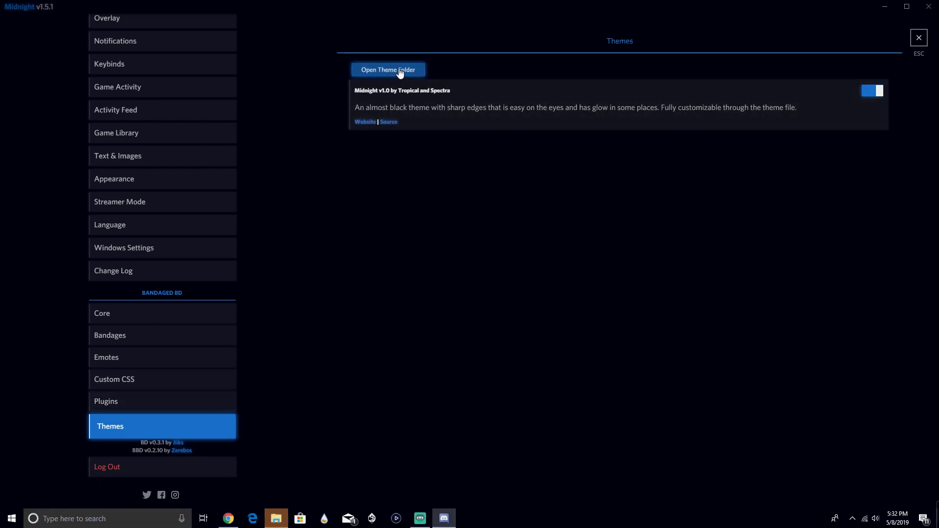
{"action": "left_click_drag", "start_coordinate": [489, 7], "coordinate": [739, 346]}
{"action": "left_click_drag", "start_coordinate": [386, 117], "coordinate": [434, 306]}
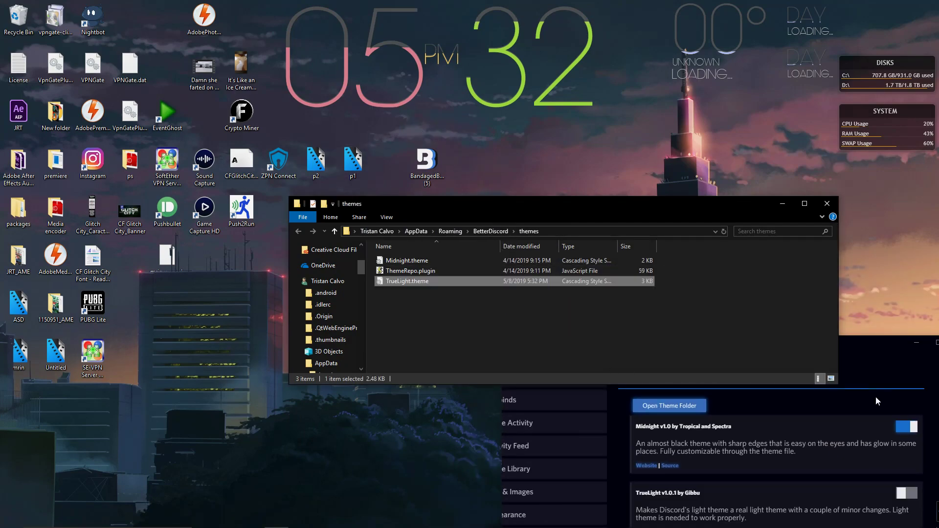
Maximize the Discord window, enable the TrueLight theme and disable the Midnight theme
{"action": "left_click", "coordinate": [866, 350]}
{"action": "left_click_drag", "start_coordinate": [817, 342], "coordinate": [514, 0]}
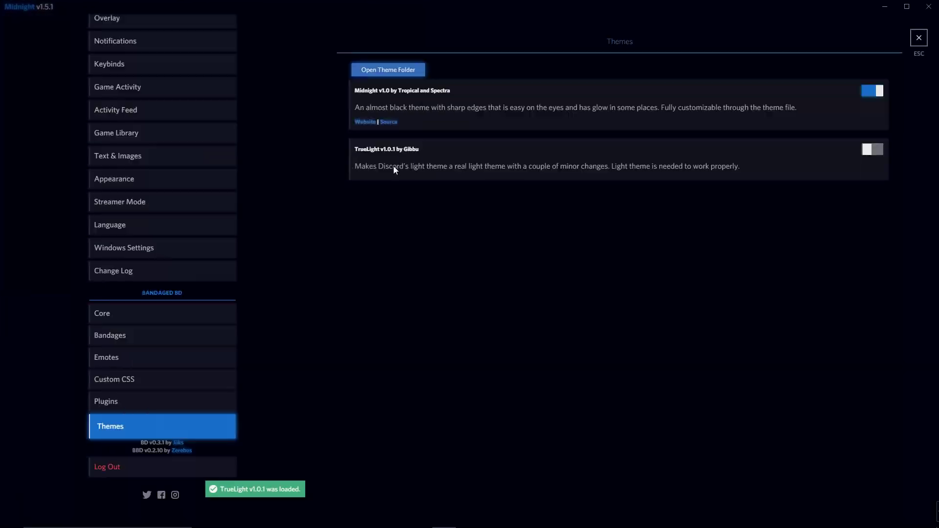
{"action": "left_click", "coordinate": [872, 149]}
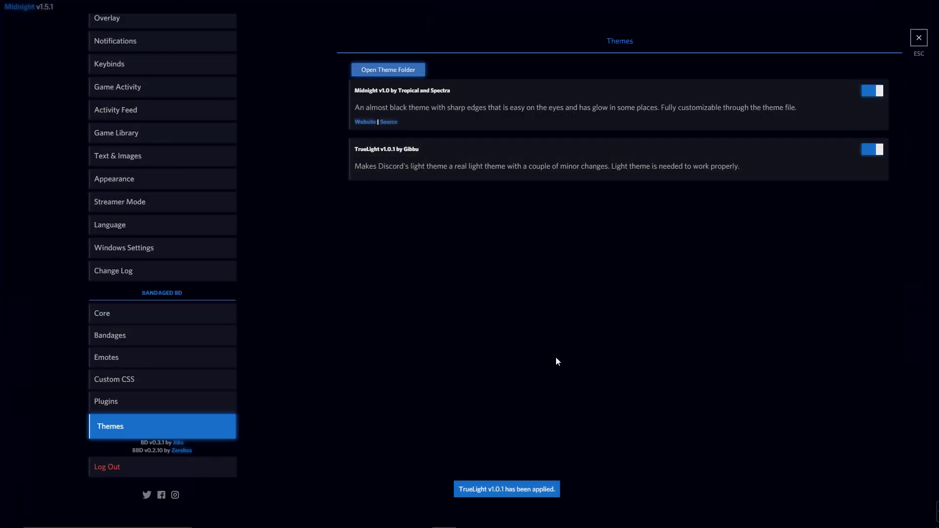
{"action": "left_click", "coordinate": [871, 90]}
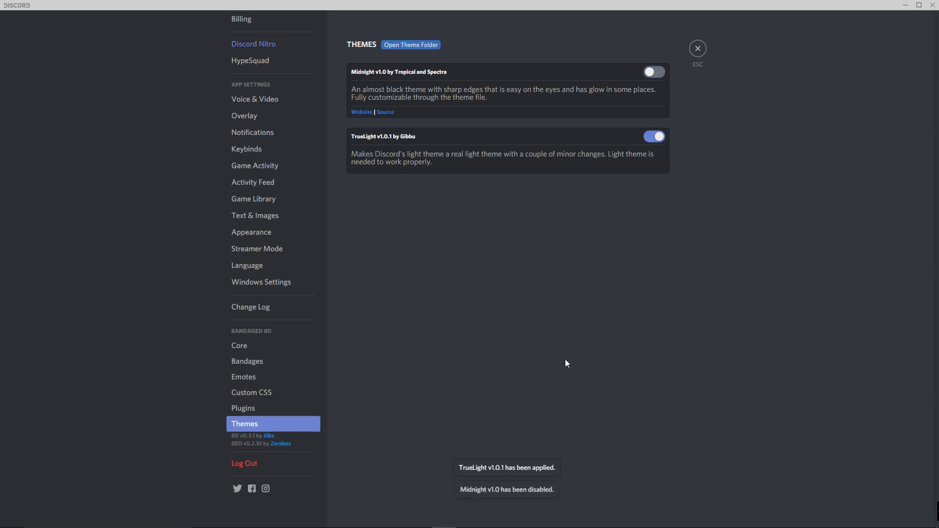
Set the Discord theme to Light in the Appearance settings
{"action": "left_click", "coordinate": [259, 199]}
{"action": "left_click", "coordinate": [254, 184]}
{"action": "left_click", "coordinate": [264, 216]}
{"action": "left_click", "coordinate": [267, 233]}
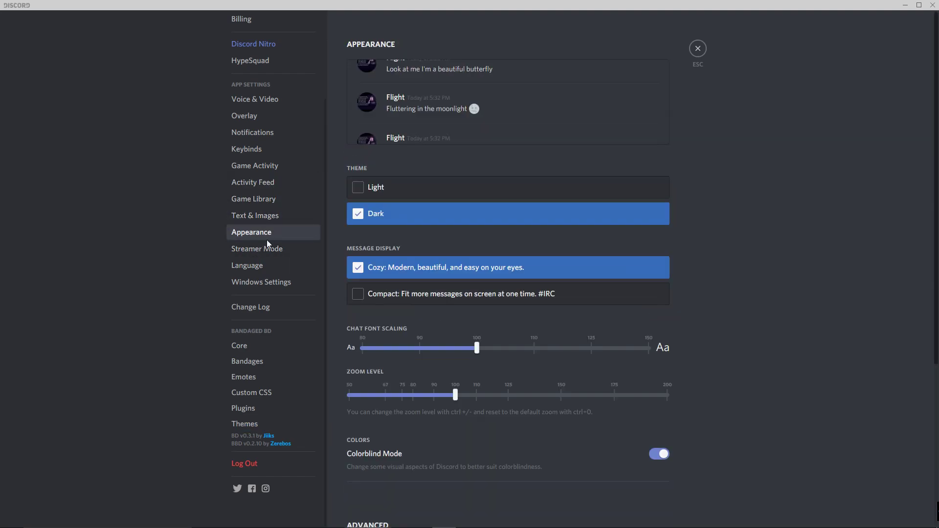
{"action": "left_click", "coordinate": [376, 194]}
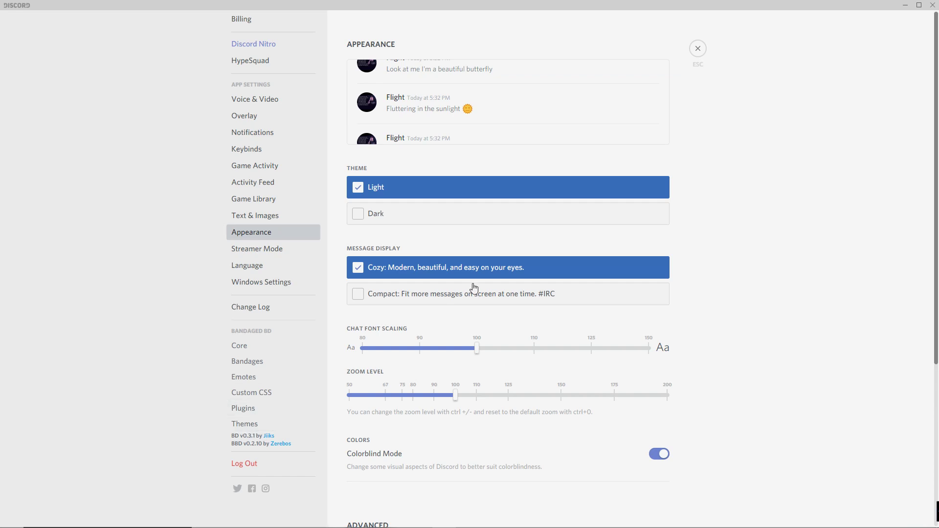
Check the enabled theme in the Themes settings and examine how TrueLight looks in the official theme list channel
{"action": "left_click", "coordinate": [290, 422]}
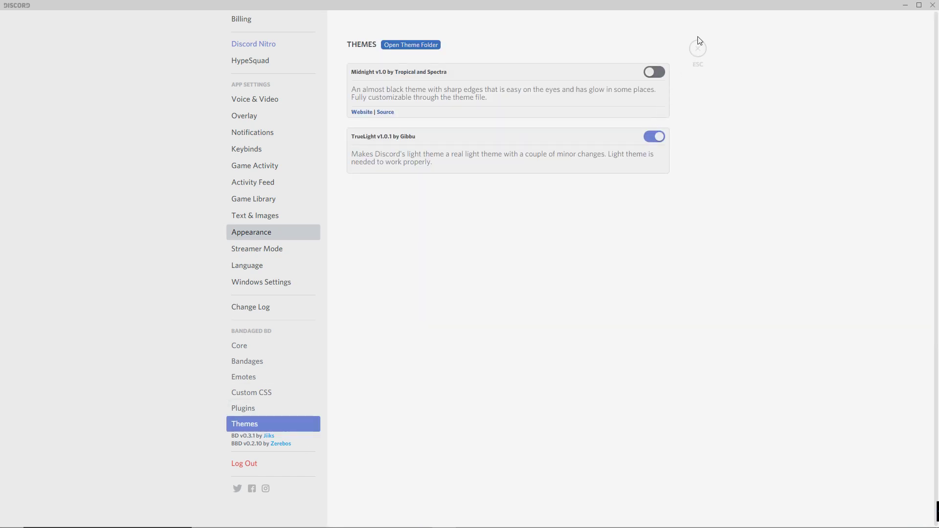
{"action": "left_click", "coordinate": [697, 50]}
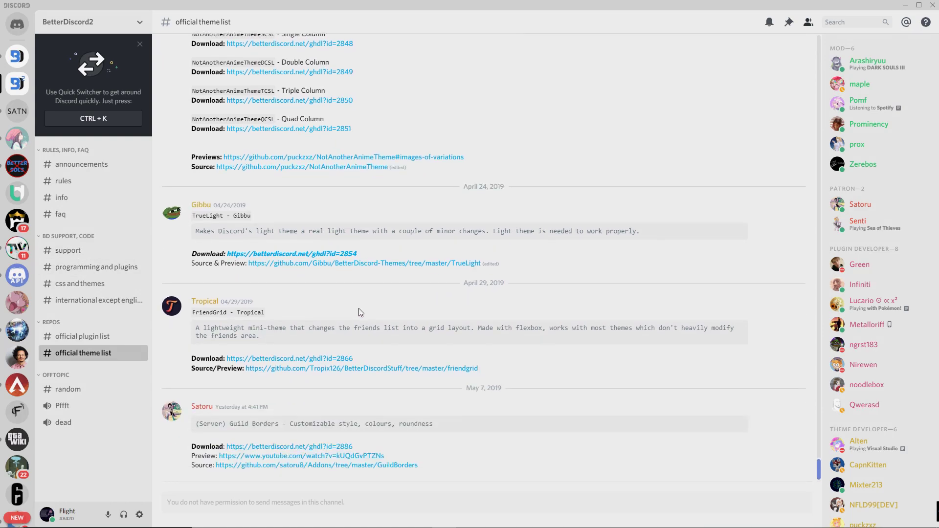
{"action": "scroll", "coordinate": [345, 429], "scroll_direction": "up", "scroll_amount": 8}
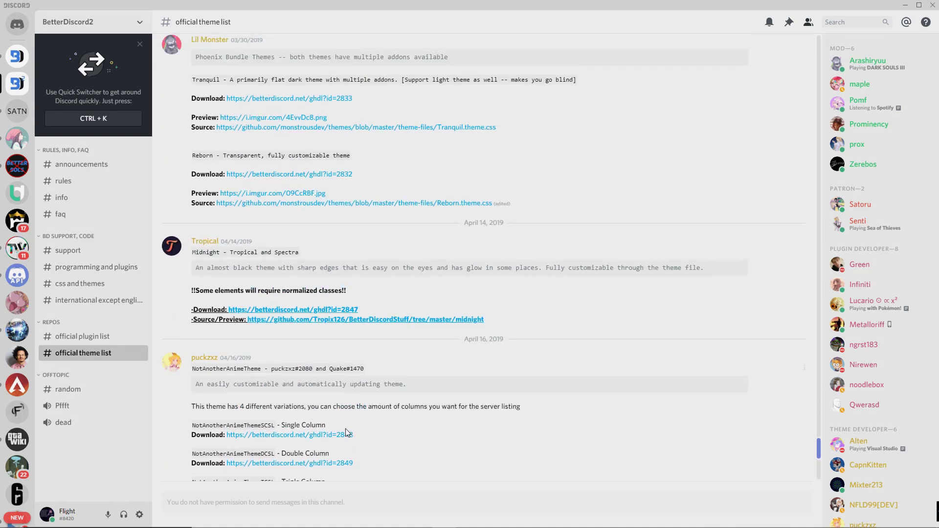
{"action": "scroll", "coordinate": [345, 432], "scroll_direction": "down", "scroll_amount": 8}
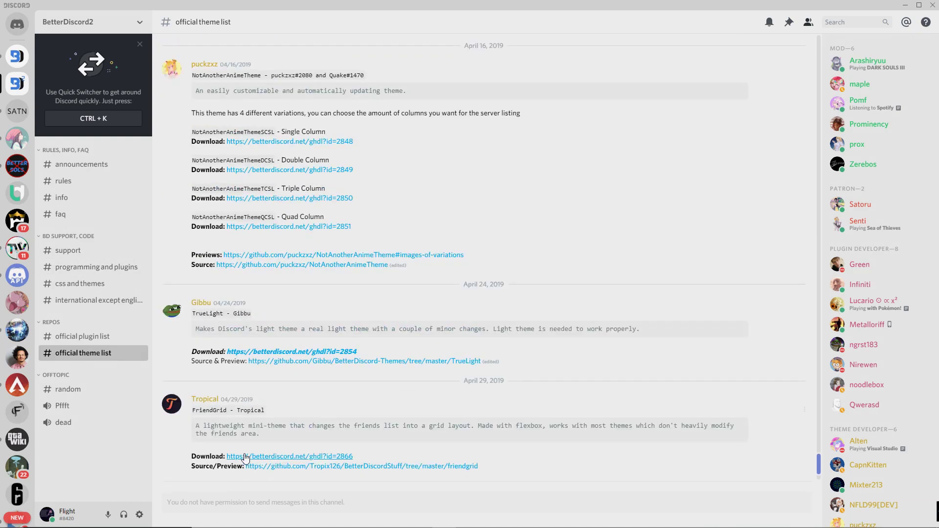
Disable the TrueLight theme in the BandagedBD Themes settings and return to the official theme list channel
{"action": "left_click", "coordinate": [140, 515]}
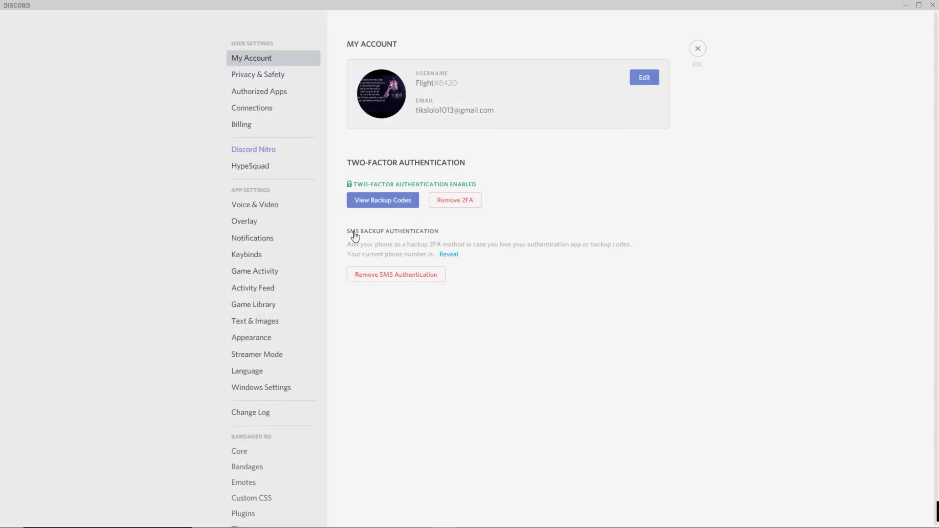
{"action": "scroll", "coordinate": [244, 482], "scroll_direction": "down", "scroll_amount": 1}
{"action": "left_click", "coordinate": [245, 481]}
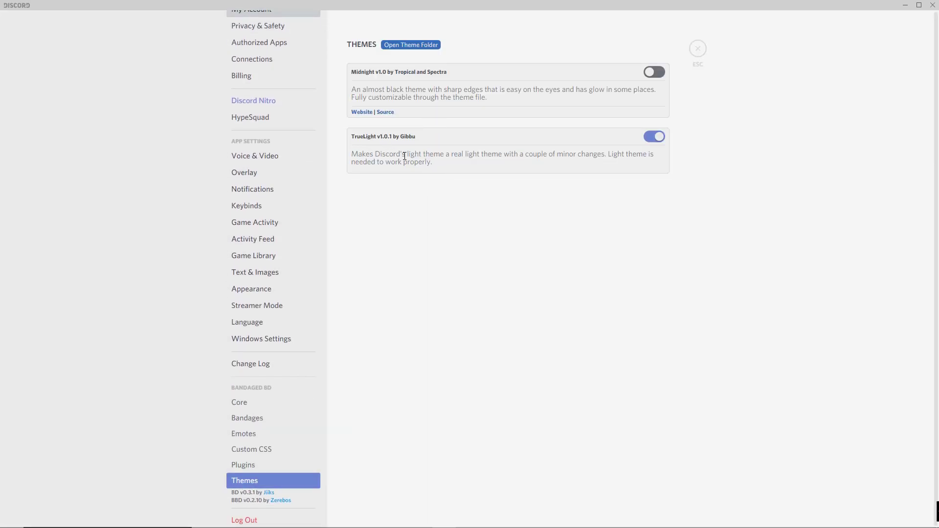
{"action": "left_click", "coordinate": [659, 138]}
{"action": "left_click", "coordinate": [698, 49]}
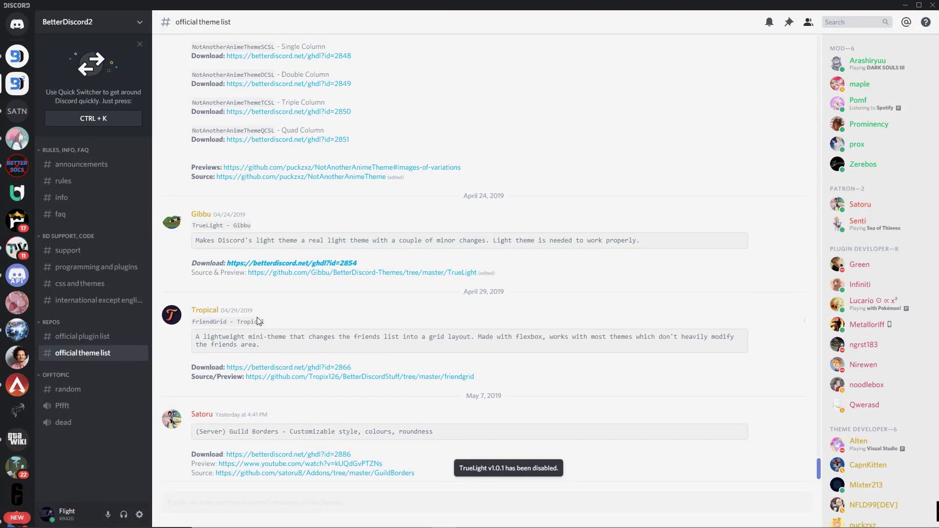
Reopen the BandagedBD Themes settings and enable the Midnight theme
{"action": "left_click", "coordinate": [139, 514]}
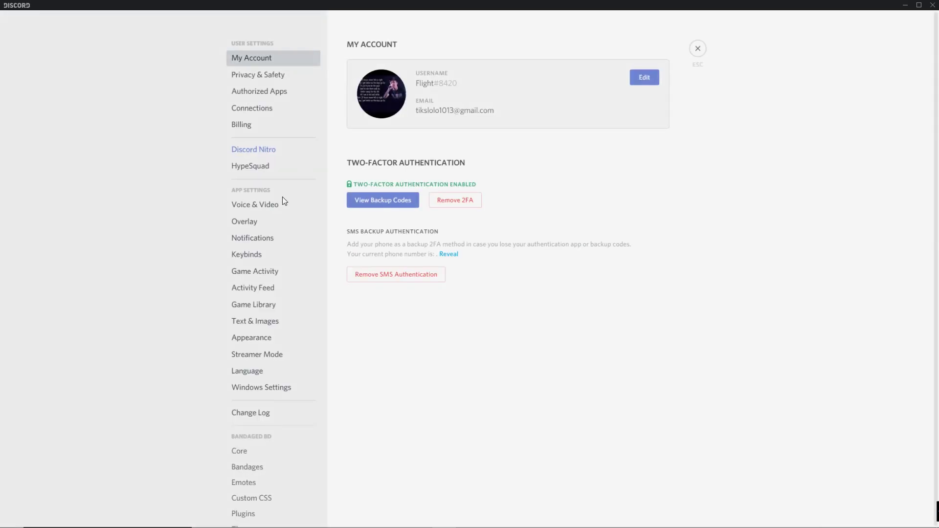
{"action": "scroll", "coordinate": [258, 440], "scroll_direction": "down", "scroll_amount": 2}
{"action": "left_click", "coordinate": [253, 430]}
{"action": "left_click", "coordinate": [663, 77]}
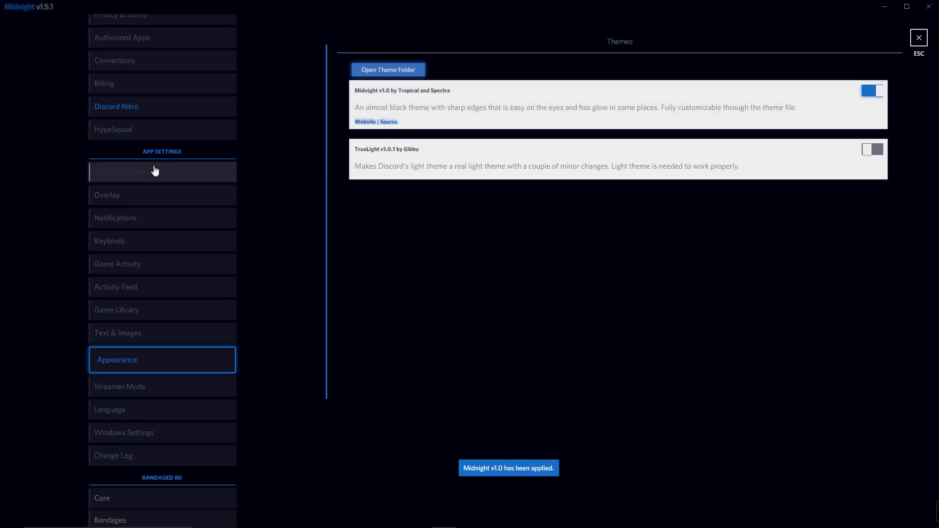
Look through the Game Activity, Notifications, Language, Windows Settings and Change Log sections of the user settings under the Midnight theme
{"action": "scroll", "coordinate": [155, 170], "scroll_direction": "up", "scroll_amount": 3}
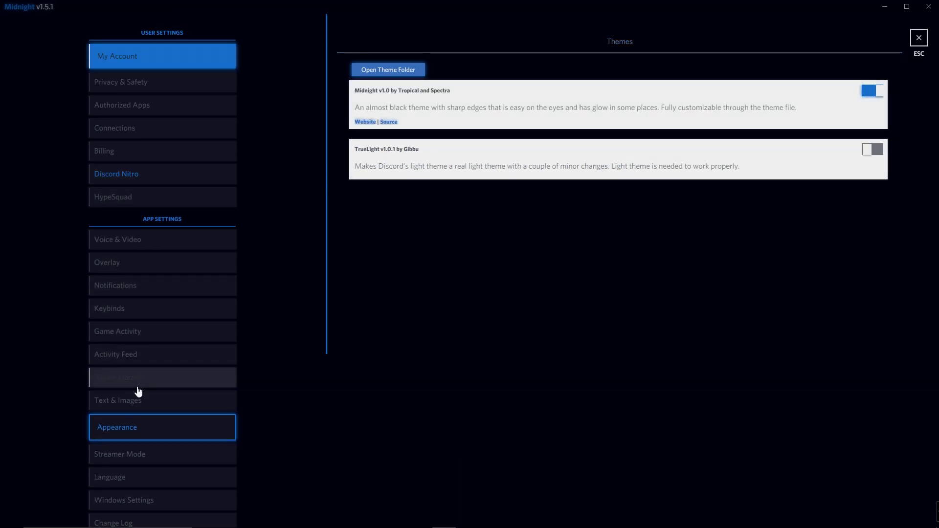
{"action": "left_click", "coordinate": [138, 388]}
{"action": "left_click", "coordinate": [130, 407]}
{"action": "left_click", "coordinate": [159, 332]}
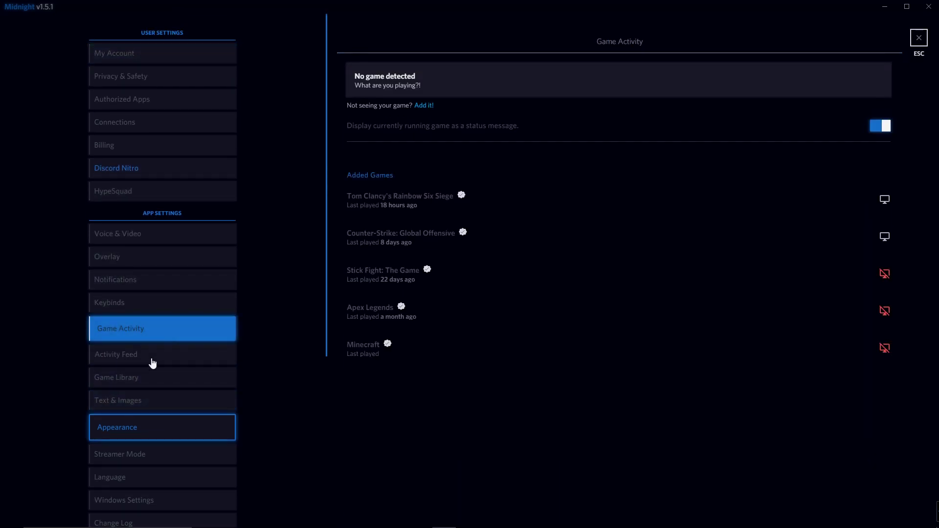
{"action": "left_click", "coordinate": [166, 277]}
{"action": "scroll", "coordinate": [154, 420], "scroll_direction": "down", "scroll_amount": 1}
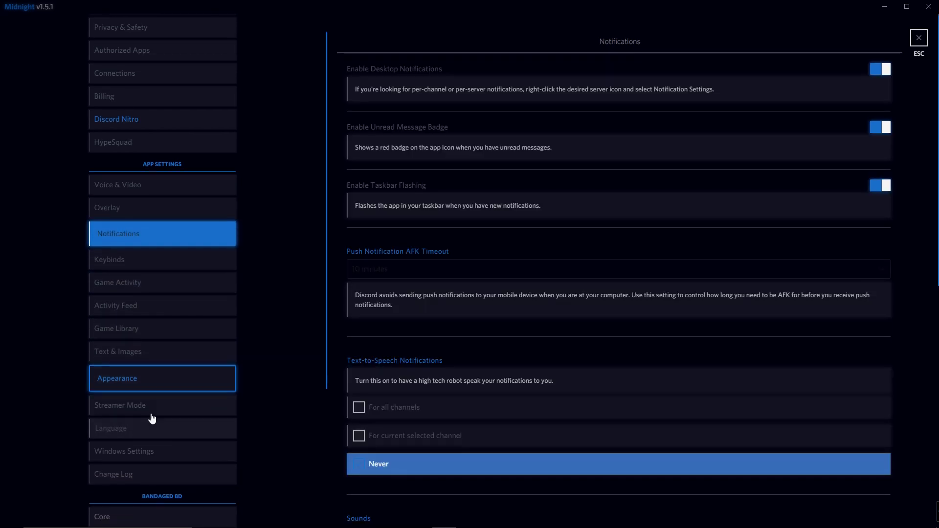
{"action": "left_click", "coordinate": [152, 414]}
{"action": "left_click", "coordinate": [154, 430]}
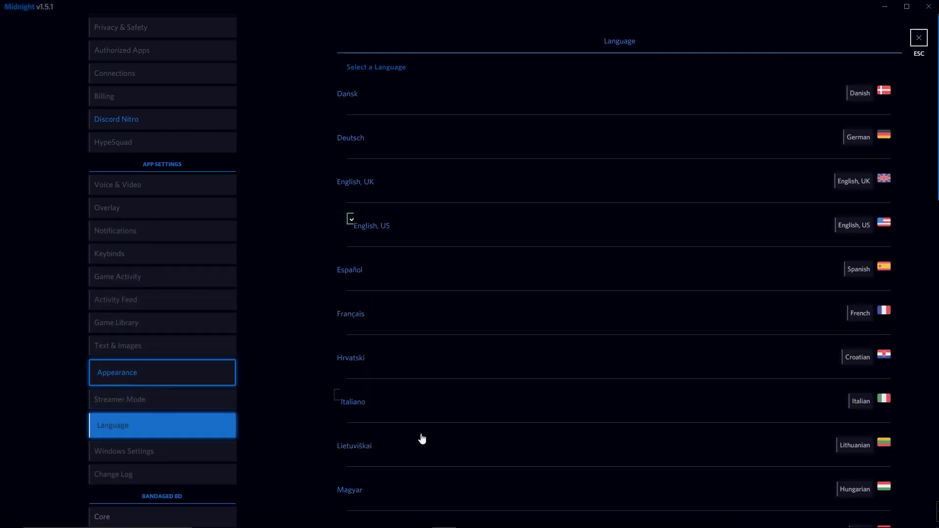
{"action": "left_click", "coordinate": [145, 456]}
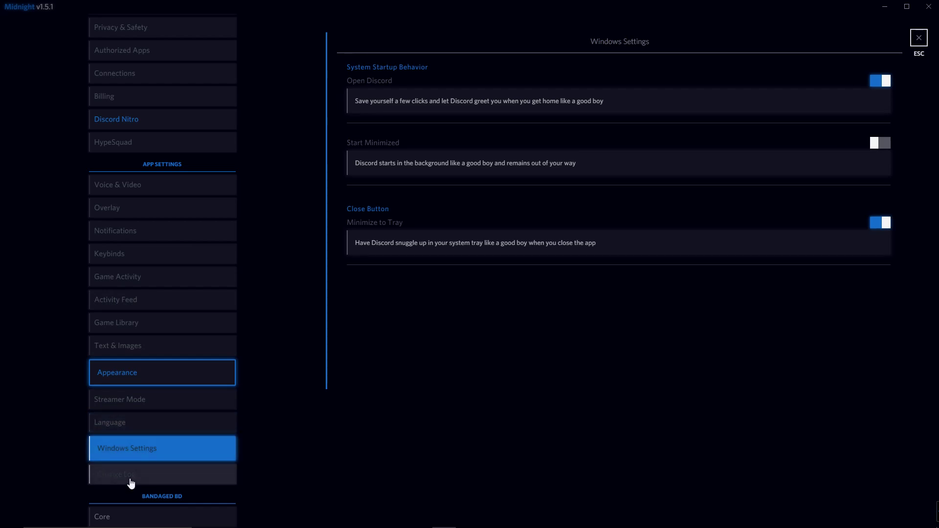
{"action": "left_click", "coordinate": [131, 479]}
{"action": "left_click", "coordinate": [649, 88]}
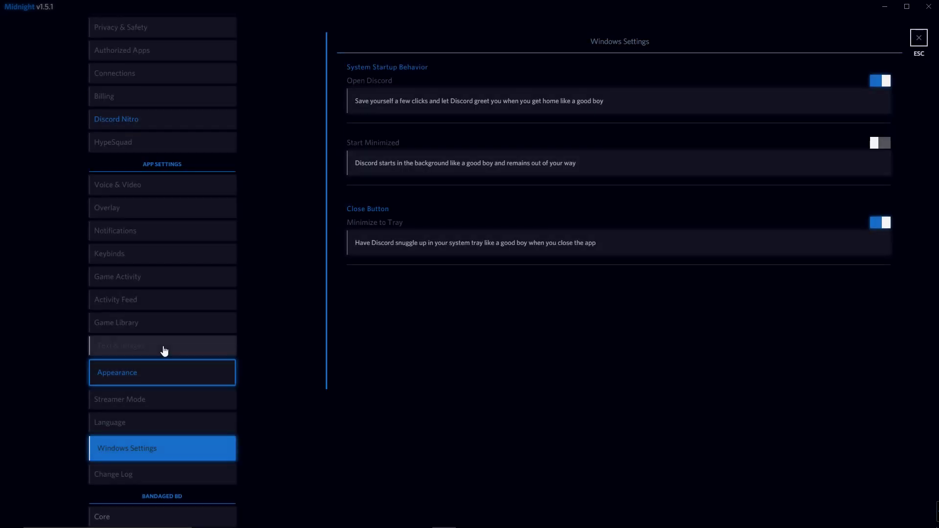
Examine the Keybinds, Game Activity, Voice & Video, Overlay and Notifications settings pages
{"action": "left_click", "coordinate": [139, 256]}
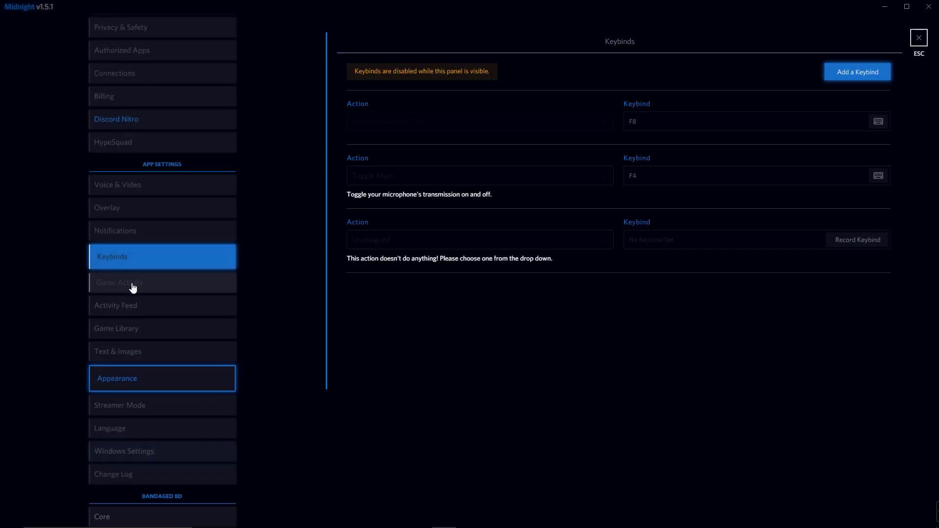
{"action": "left_click", "coordinate": [135, 286]}
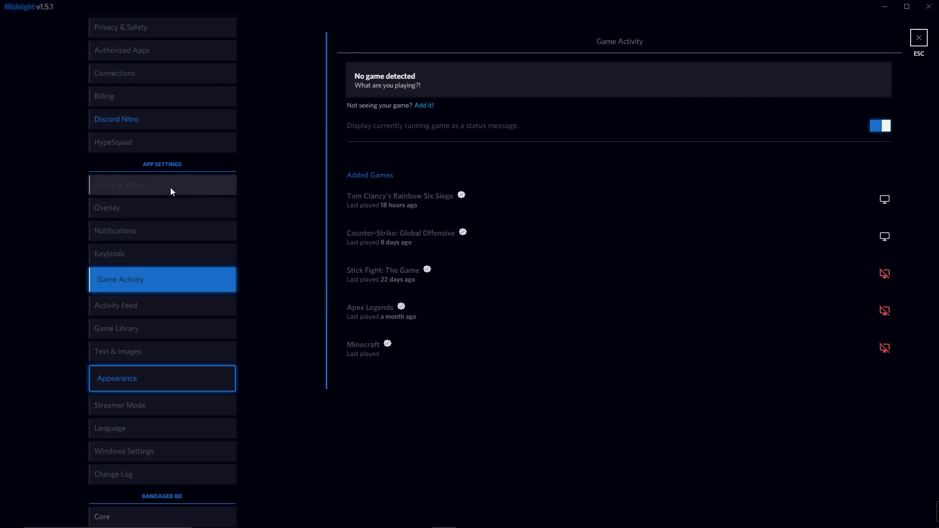
{"action": "left_click", "coordinate": [170, 187]}
{"action": "left_click", "coordinate": [186, 206]}
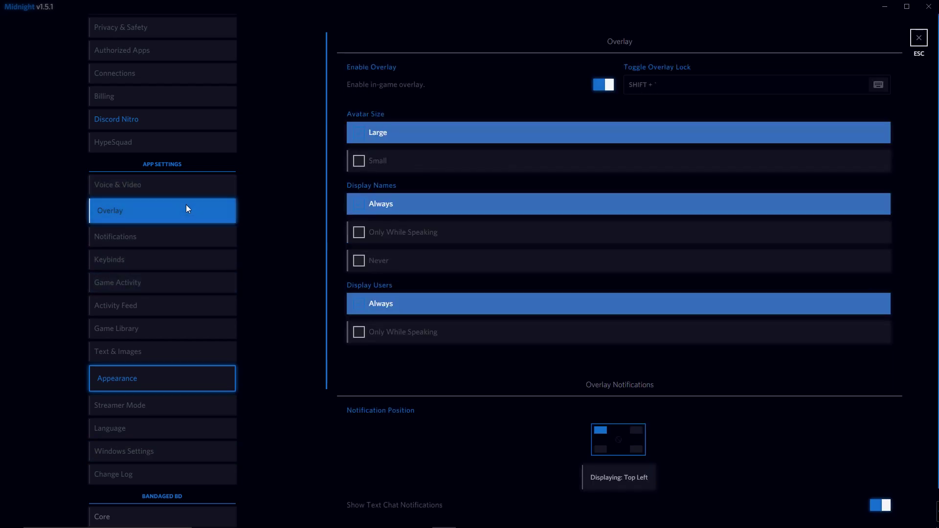
{"action": "left_click", "coordinate": [149, 237]}
{"action": "left_click", "coordinate": [141, 288]}
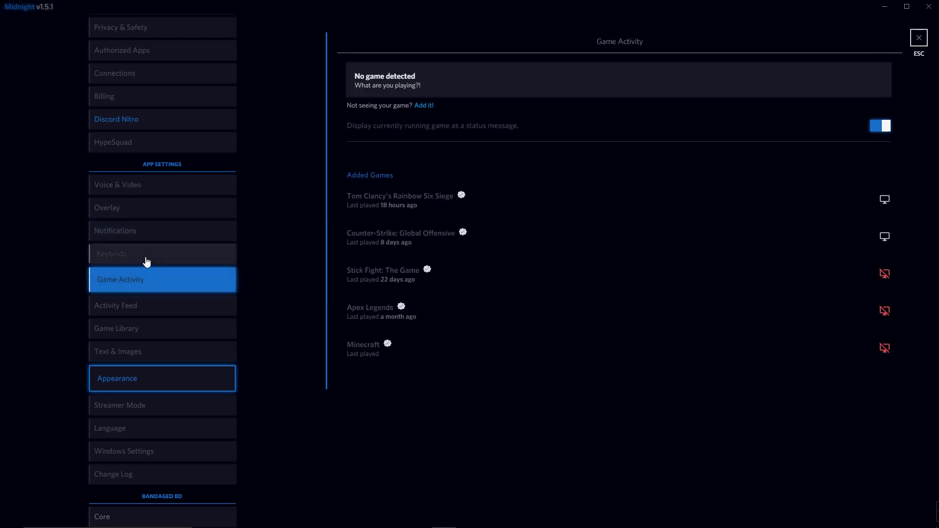
{"action": "left_click", "coordinate": [145, 257]}
Set the Discord theme to Dark in the Appearance settings and close the settings
{"action": "scroll", "coordinate": [139, 300], "scroll_direction": "down", "scroll_amount": 2}
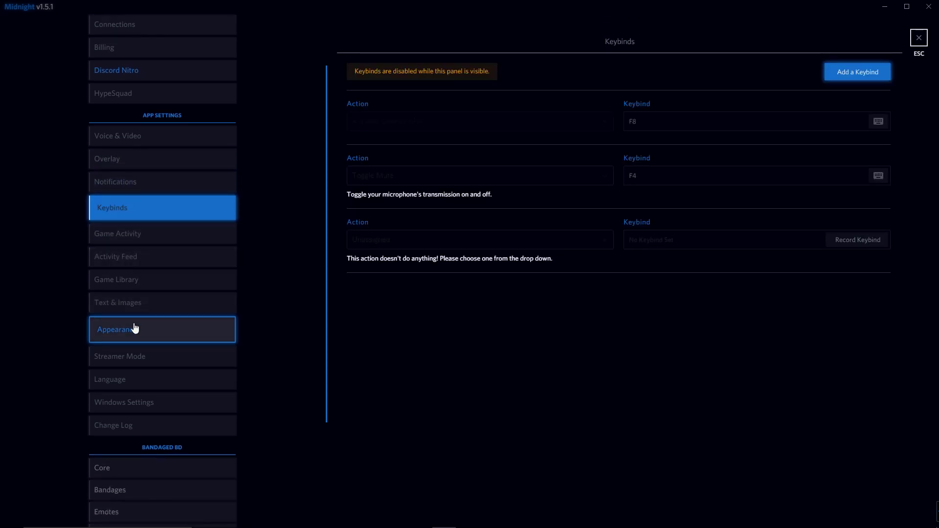
{"action": "left_click", "coordinate": [135, 324]}
{"action": "left_click", "coordinate": [372, 225]}
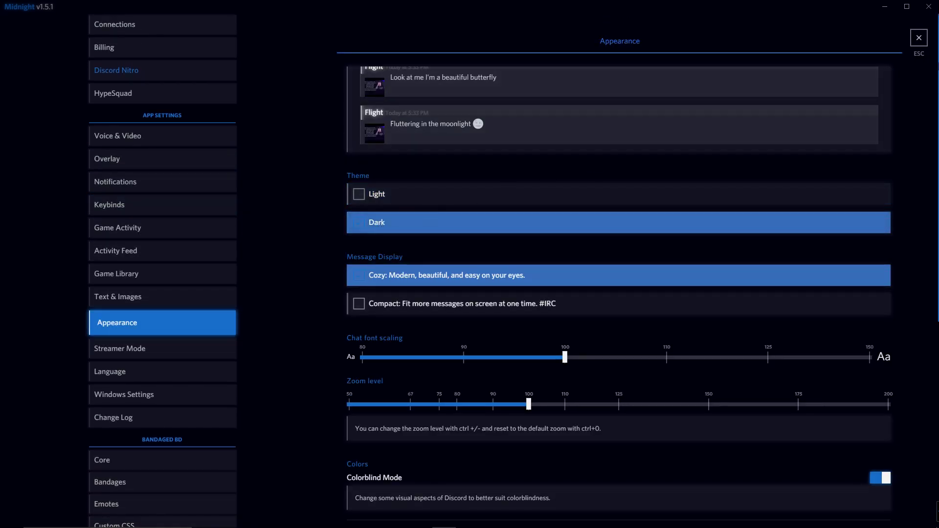
{"action": "left_click", "coordinate": [917, 39]}
Find the Izanami theme, a dark theme with purple accents, in the official theme list and download it
{"action": "scroll", "coordinate": [389, 288], "scroll_direction": "down", "scroll_amount": 5}
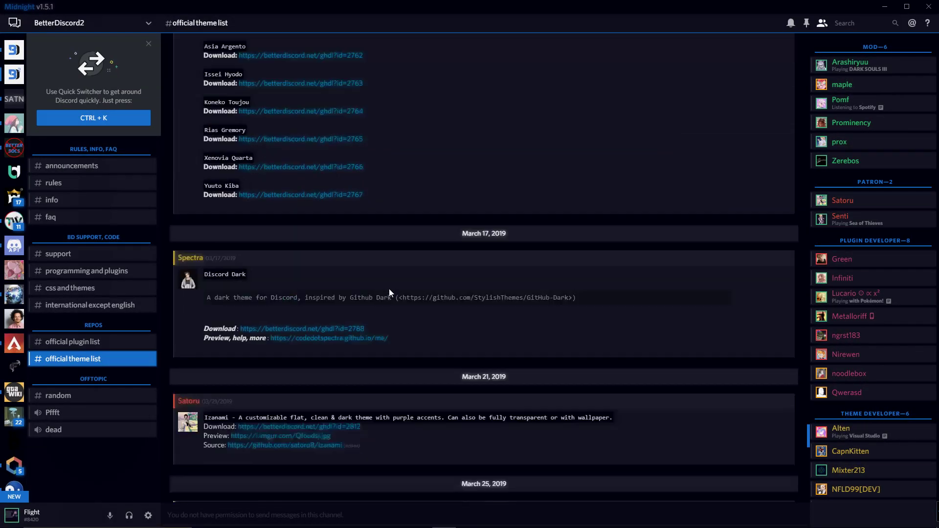
{"action": "scroll", "coordinate": [389, 288], "scroll_direction": "down", "scroll_amount": 4}
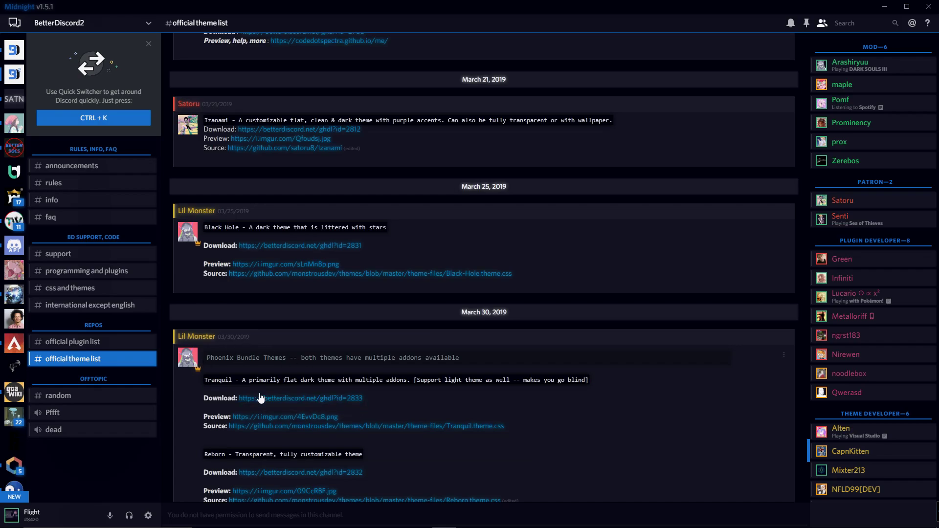
{"action": "scroll", "coordinate": [356, 386], "scroll_direction": "up", "scroll_amount": 2}
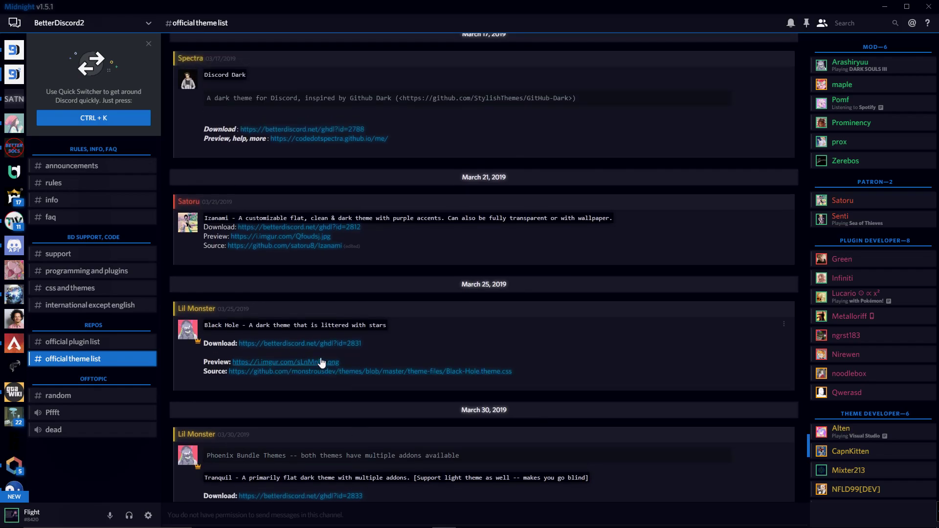
{"action": "scroll", "coordinate": [412, 326], "scroll_direction": "up", "scroll_amount": 2}
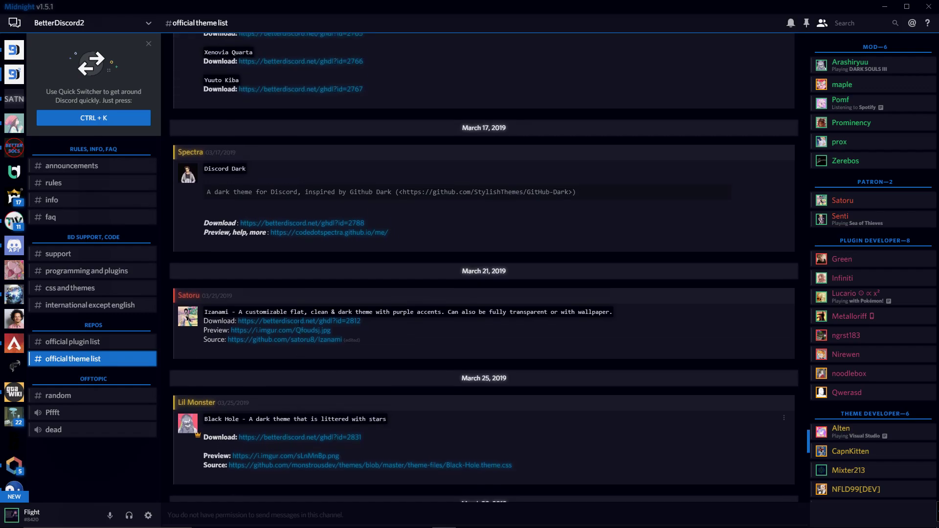
{"action": "double_click", "coordinate": [407, 316]}
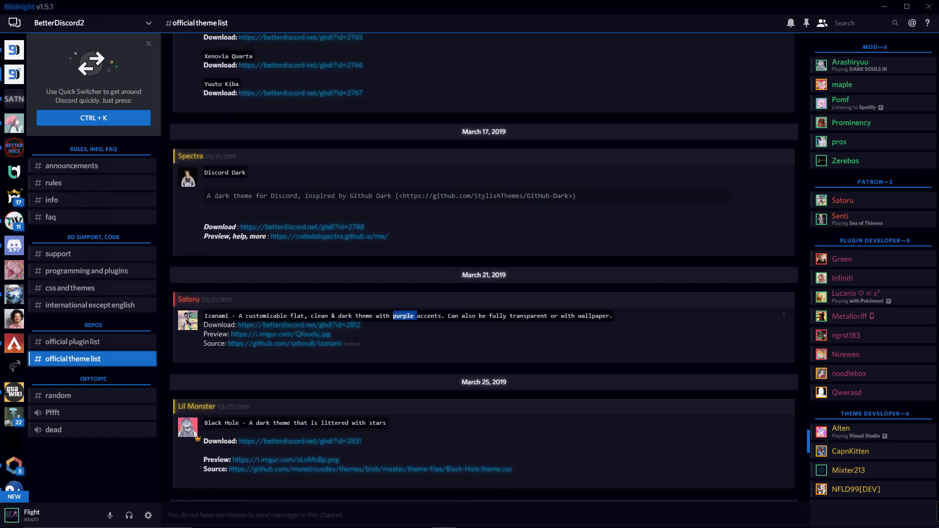
{"action": "left_click", "coordinate": [314, 326]}
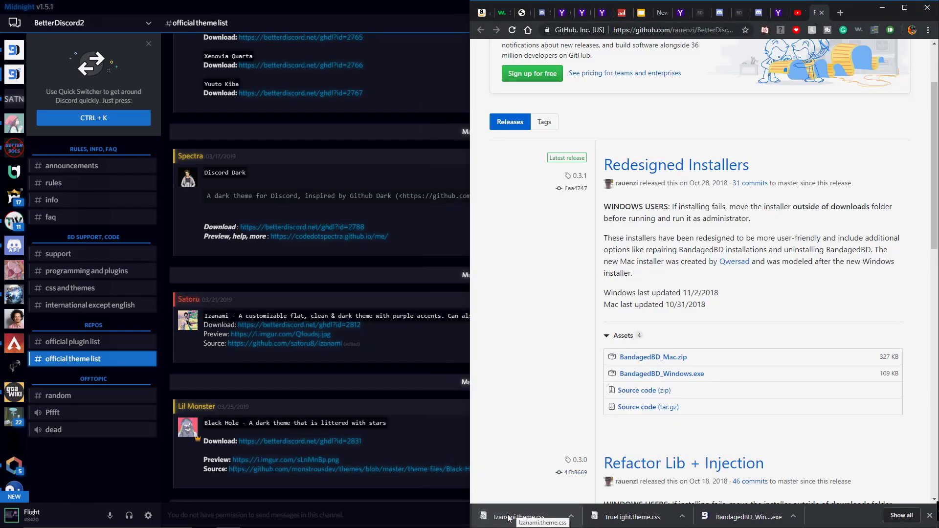
Open the BandagedBD Themes settings from the official theme list channel
{"action": "left_click", "coordinate": [148, 515]}
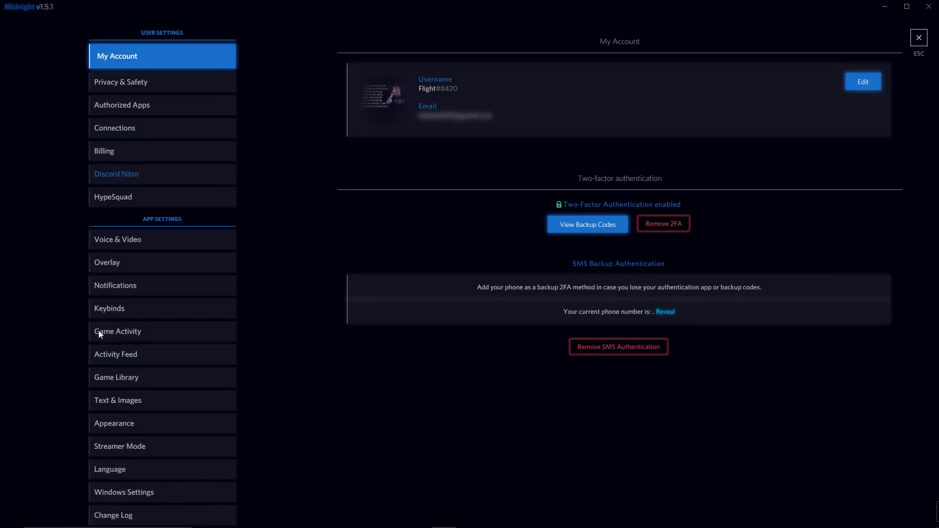
{"action": "scroll", "coordinate": [137, 274], "scroll_direction": "down", "scroll_amount": 3}
{"action": "scroll", "coordinate": [136, 271], "scroll_direction": "down", "scroll_amount": 2}
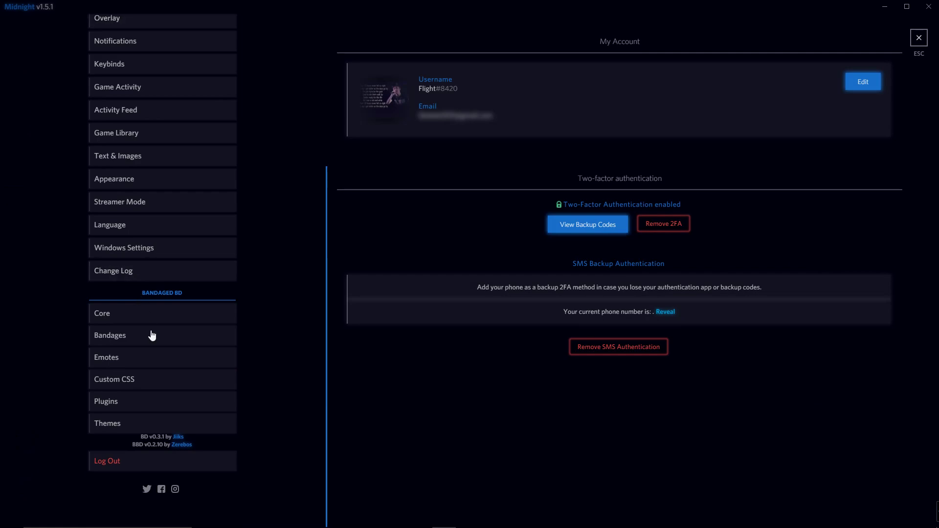
{"action": "left_click", "coordinate": [120, 424]}
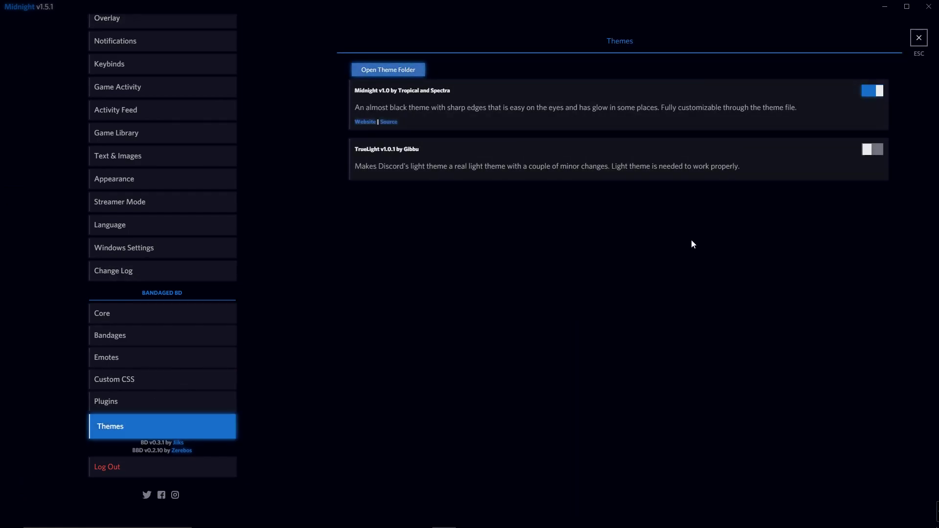
Move the Discord window aside to reach the BetterDiscord themes folder and put the downloaded Izanami theme file into it
{"action": "left_click_drag", "start_coordinate": [489, 1], "coordinate": [550, 103]}
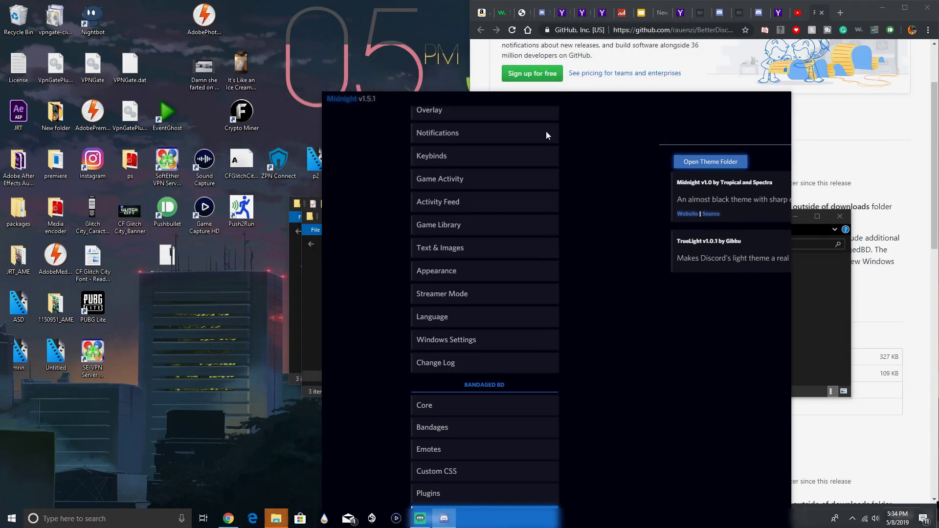
{"action": "left_click_drag", "start_coordinate": [455, 101], "coordinate": [721, 259]}
{"action": "left_click", "coordinate": [507, 230]}
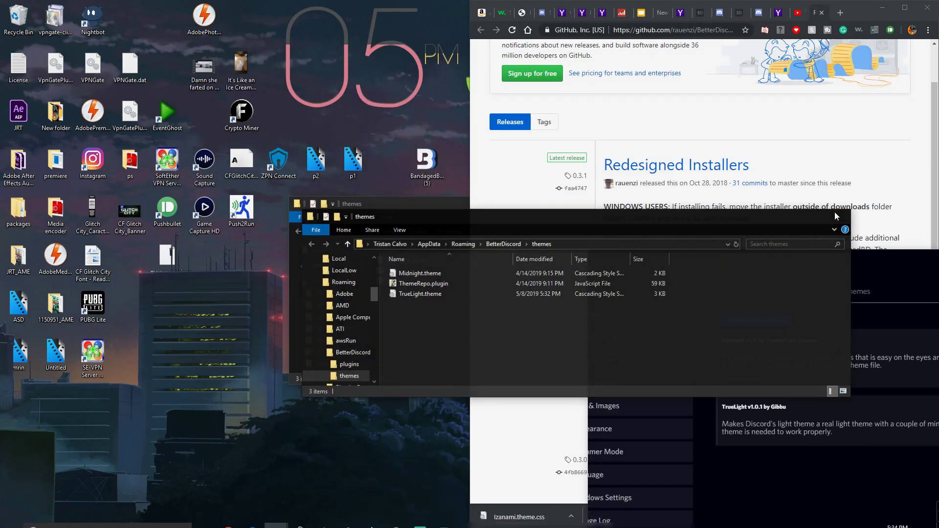
{"action": "left_click", "coordinate": [458, 210]}
{"action": "left_click", "coordinate": [617, 273]}
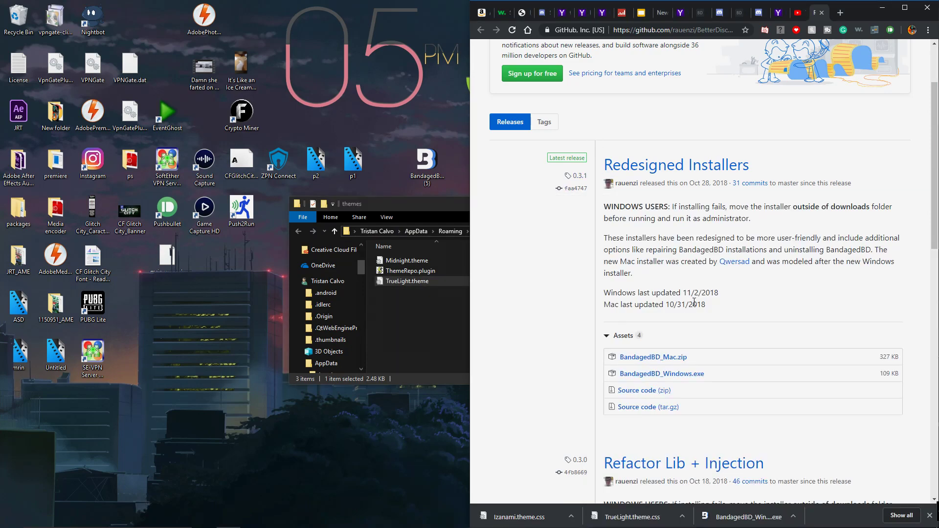
{"action": "left_click", "coordinate": [800, 15]}
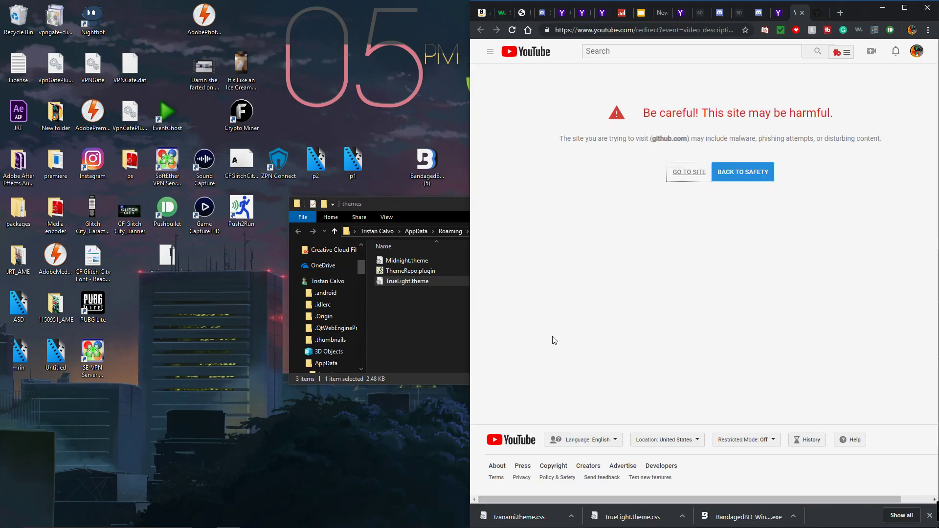
{"action": "left_click_drag", "start_coordinate": [510, 516], "coordinate": [404, 309]}
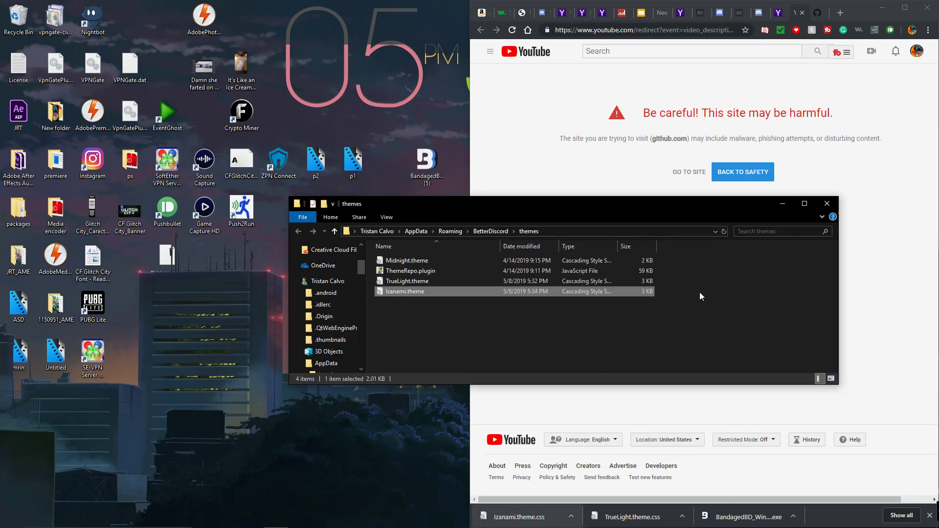
Switch back to Discord, replace the Midnight theme with the Izanami theme and view the official theme list channel
{"action": "left_click", "coordinate": [276, 519]}
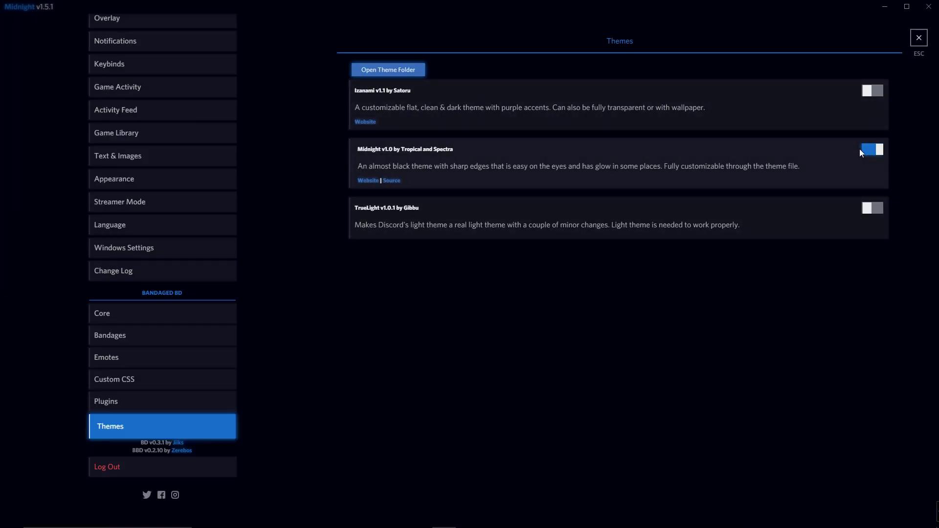
{"action": "left_click", "coordinate": [870, 151]}
{"action": "left_click", "coordinate": [645, 72]}
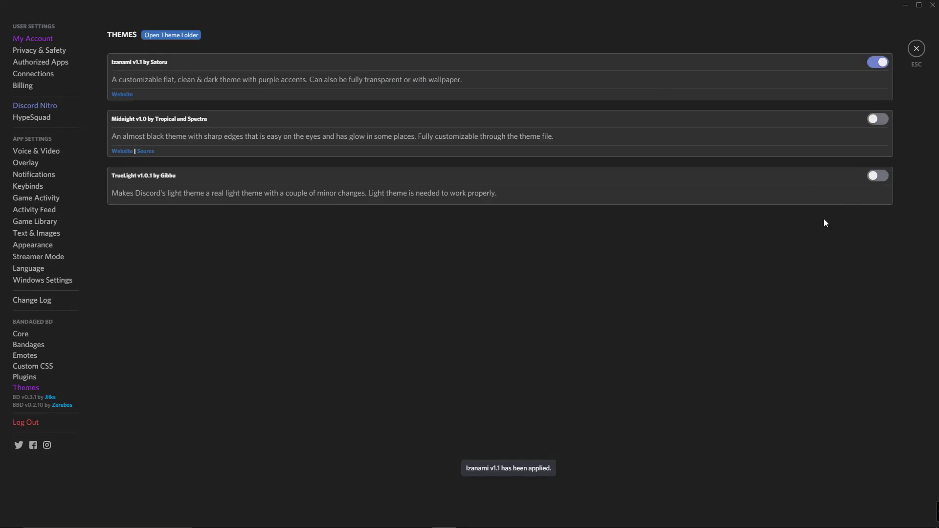
{"action": "left_click", "coordinate": [910, 50]}
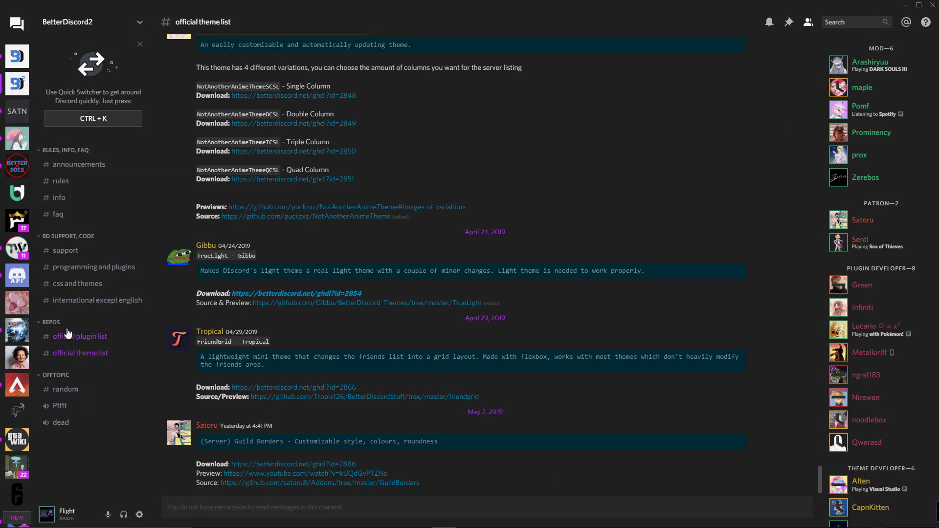
{"action": "scroll", "coordinate": [311, 403], "scroll_direction": "up", "scroll_amount": 5}
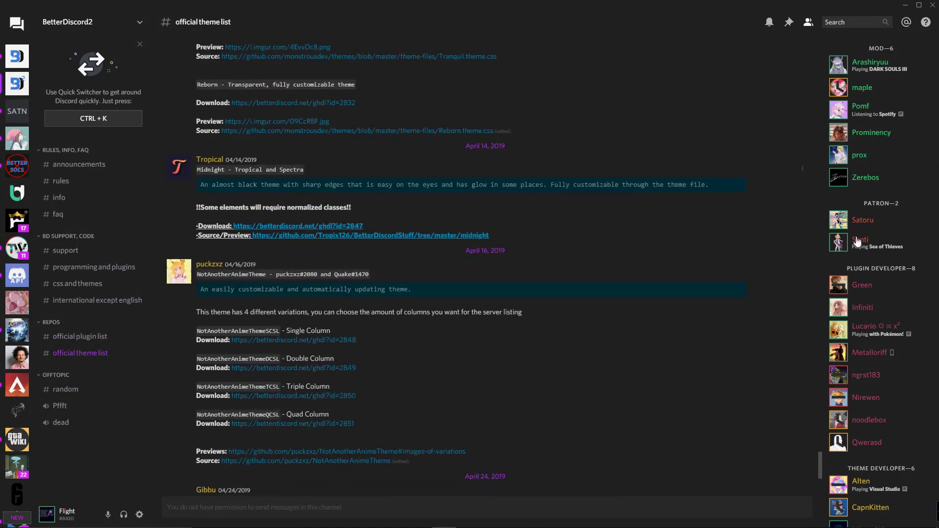
Browse the official theme list and download the Quad Column variation of NotAnotherAnimeTheme
{"action": "scroll", "coordinate": [224, 343], "scroll_direction": "down", "scroll_amount": 5}
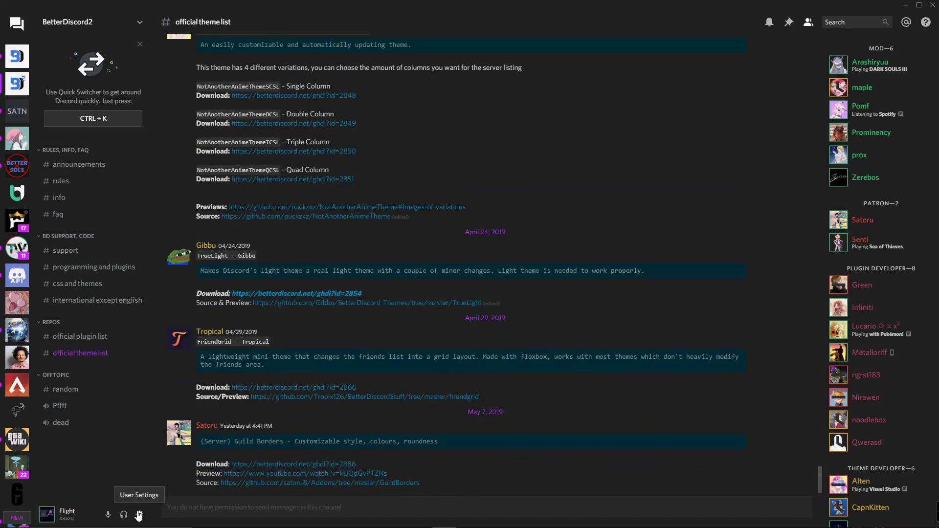
{"action": "scroll", "coordinate": [292, 276], "scroll_direction": "up", "scroll_amount": 10}
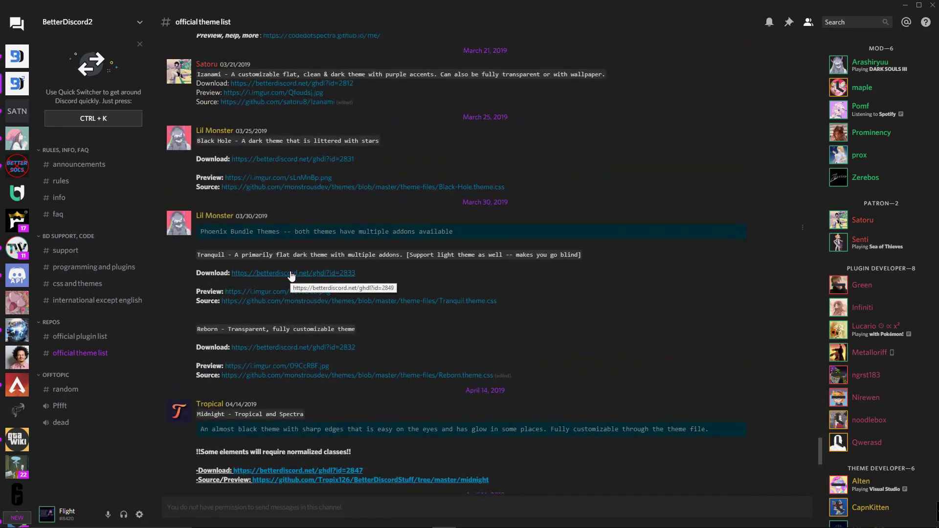
{"action": "scroll", "coordinate": [292, 276], "scroll_direction": "up", "scroll_amount": 3}
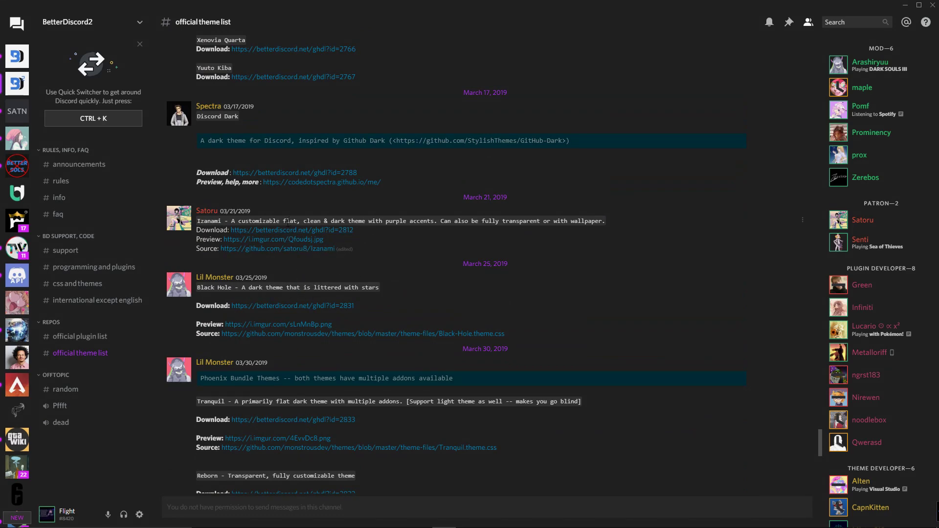
{"action": "mouse_move", "coordinate": [141, 520]}
{"action": "scroll", "coordinate": [430, 382], "scroll_direction": "up", "scroll_amount": 3}
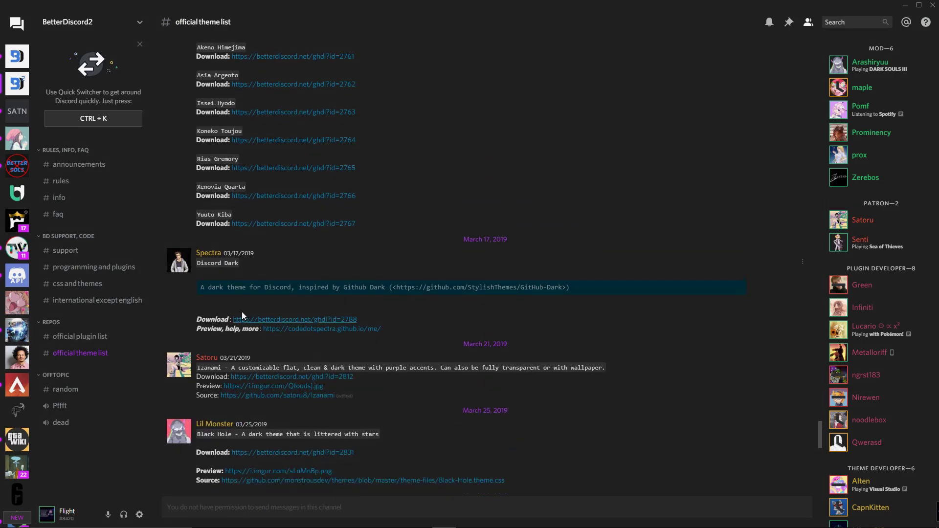
{"action": "scroll", "coordinate": [358, 307], "scroll_direction": "up", "scroll_amount": 4}
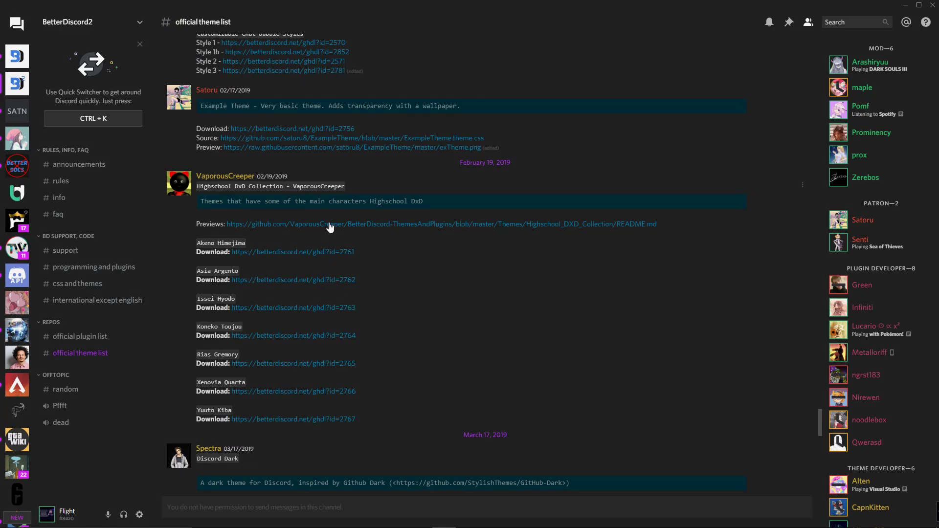
{"action": "scroll", "coordinate": [374, 279], "scroll_direction": "up", "scroll_amount": 3}
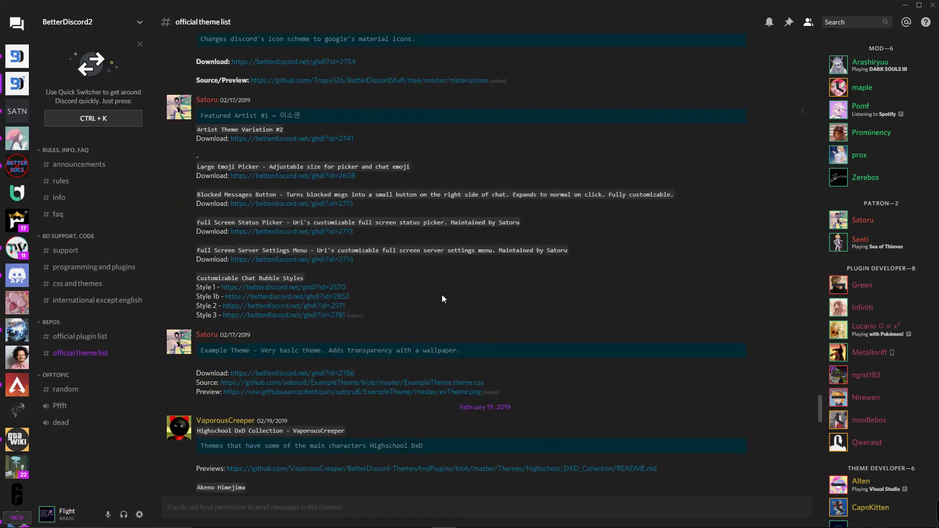
{"action": "scroll", "coordinate": [472, 416], "scroll_direction": "down", "scroll_amount": 10}
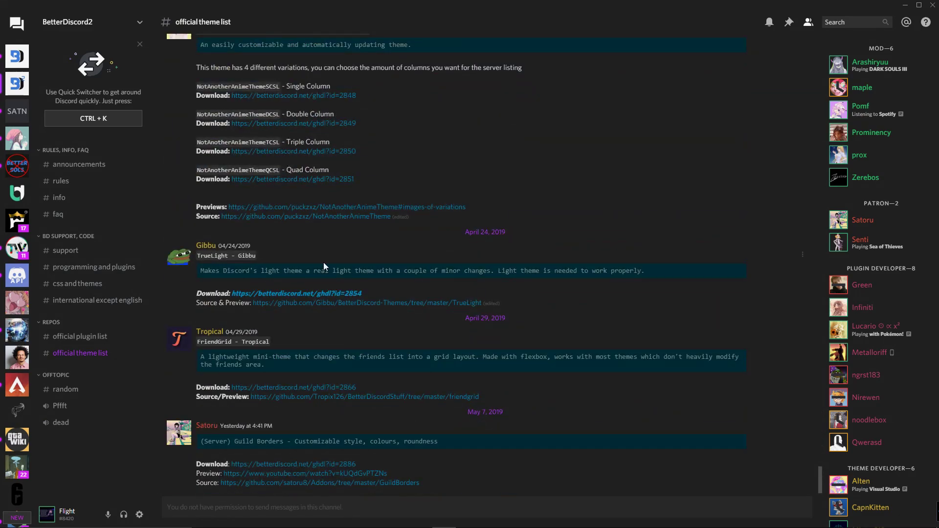
{"action": "scroll", "coordinate": [326, 266], "scroll_direction": "up", "scroll_amount": 3}
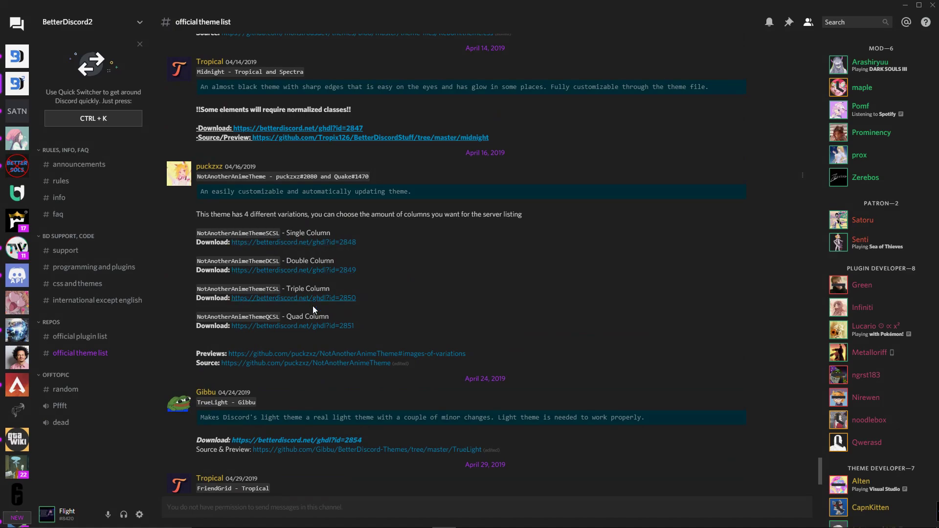
{"action": "left_click", "coordinate": [311, 326]}
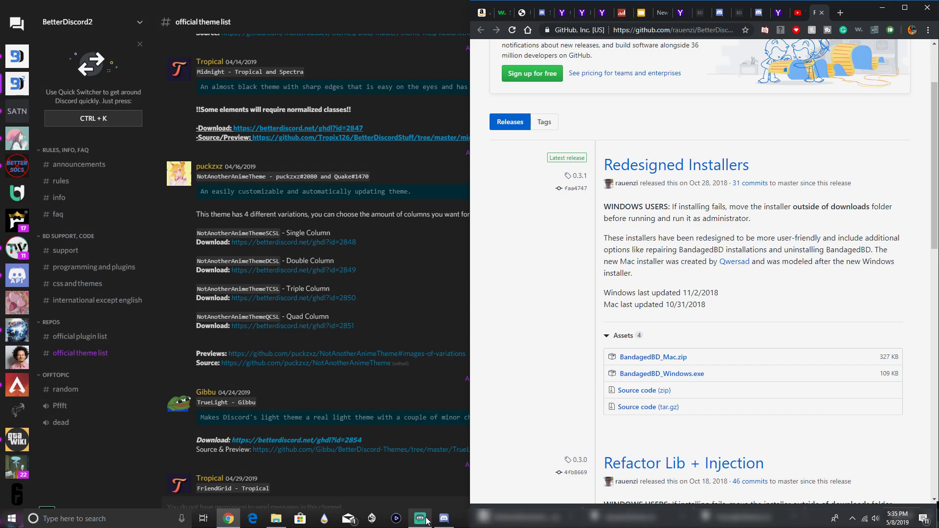
Return to Discord, open the BandagedBD Themes settings and disable the Izanami theme
{"action": "left_click", "coordinate": [423, 463]}
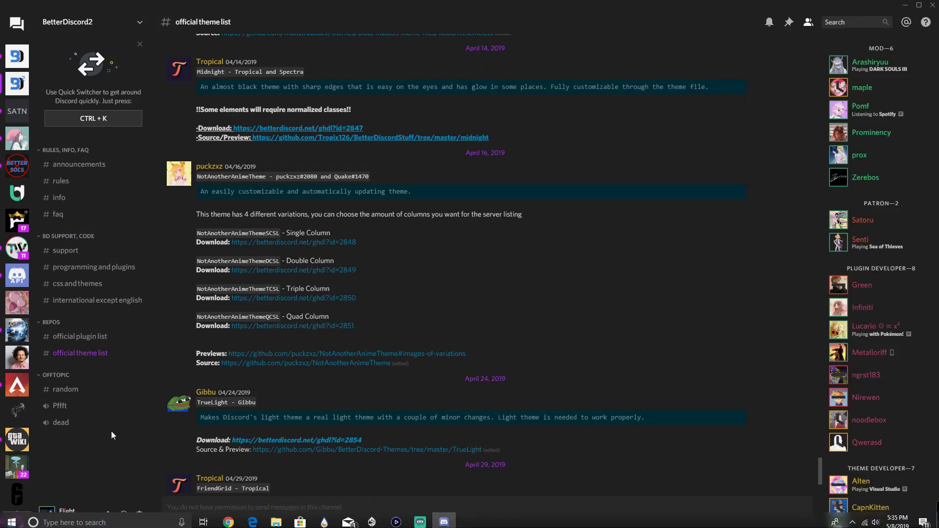
{"action": "left_click", "coordinate": [140, 515]}
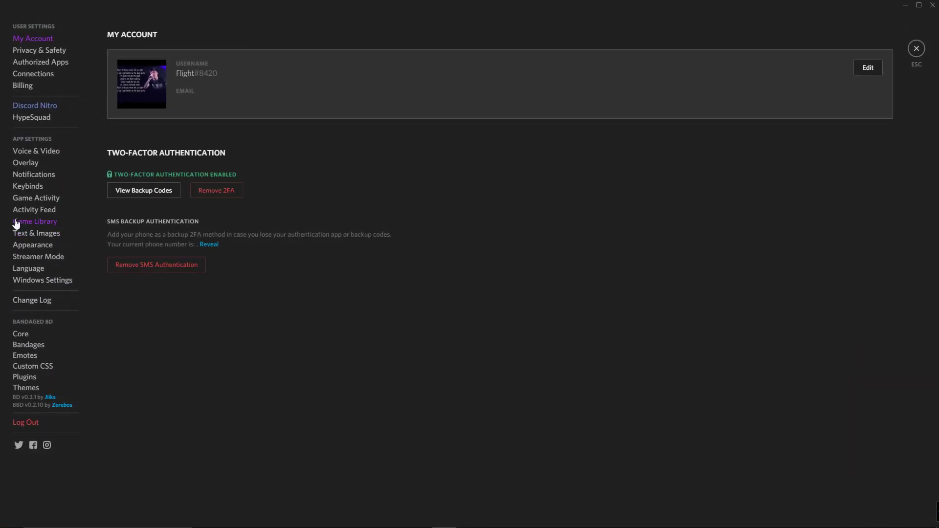
{"action": "left_click", "coordinate": [25, 387]}
{"action": "left_click", "coordinate": [878, 62]}
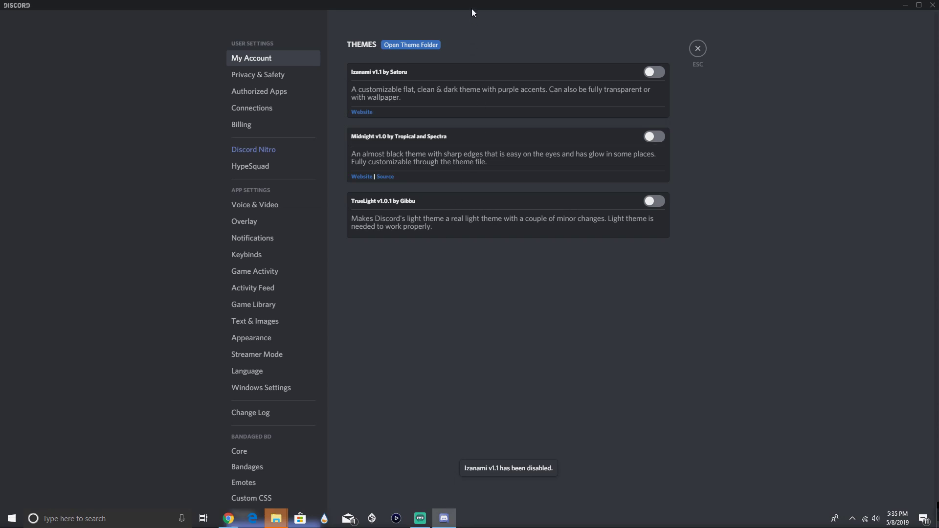
Shrink the Discord window, close the extra themes folder window and put the downloaded NotAnotherAnimeThemeQCSL file into the BetterDiscord themes folder
{"action": "left_click", "coordinate": [919, 5]}
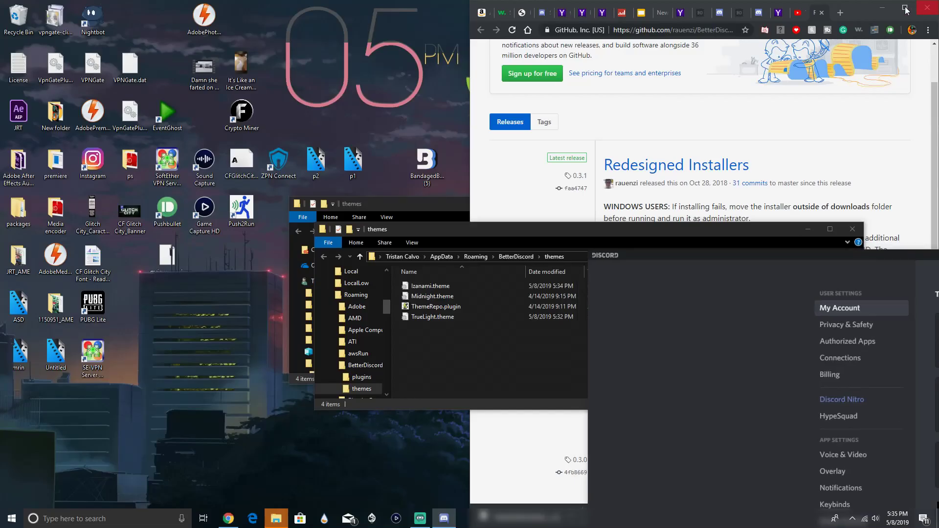
{"action": "left_click", "coordinate": [852, 229]}
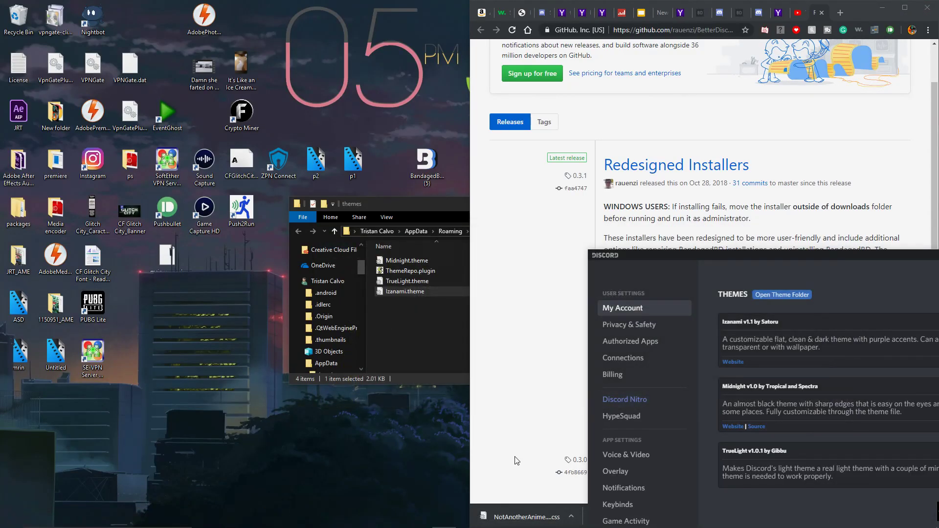
{"action": "left_click", "coordinate": [524, 515]}
{"action": "left_click_drag", "start_coordinate": [524, 515], "coordinate": [413, 268]}
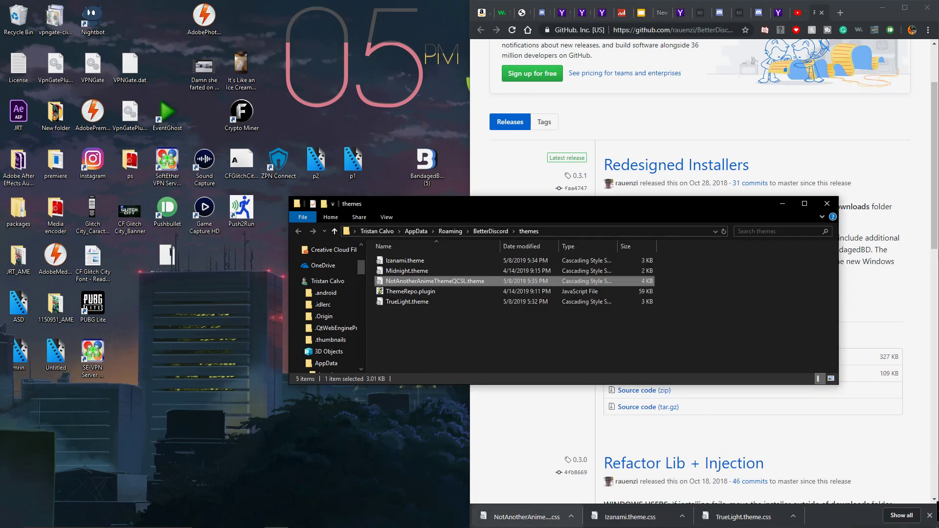
Switch back to Discord, maximize it, enable the NotAnotherAnimeThemeQCSL theme and leave the settings
{"action": "left_click", "coordinate": [444, 519]}
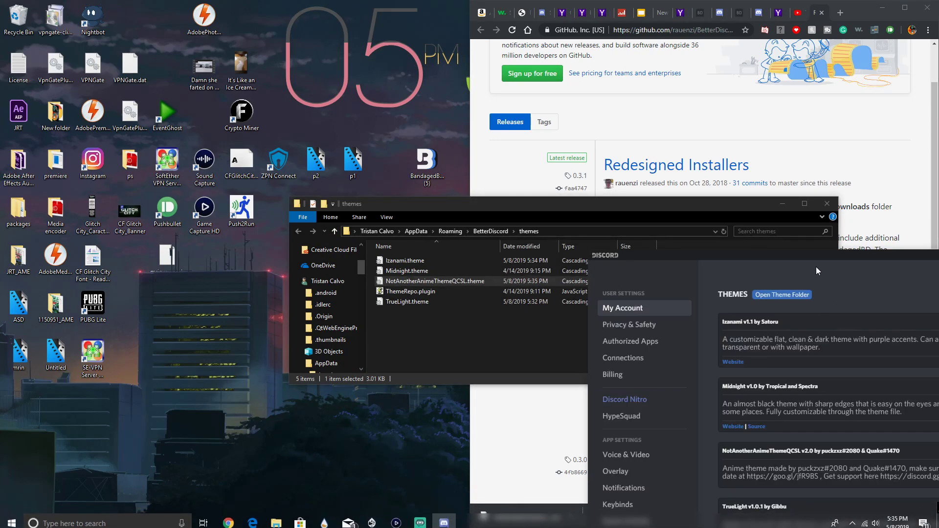
{"action": "left_click_drag", "start_coordinate": [705, 220], "coordinate": [735, 171]}
{"action": "double_click", "coordinate": [732, 166]}
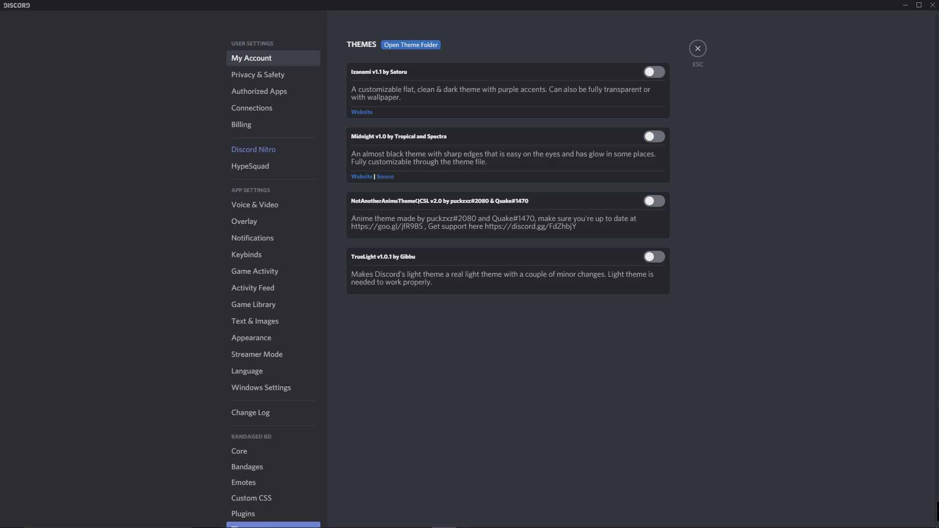
{"action": "left_click", "coordinate": [654, 201]}
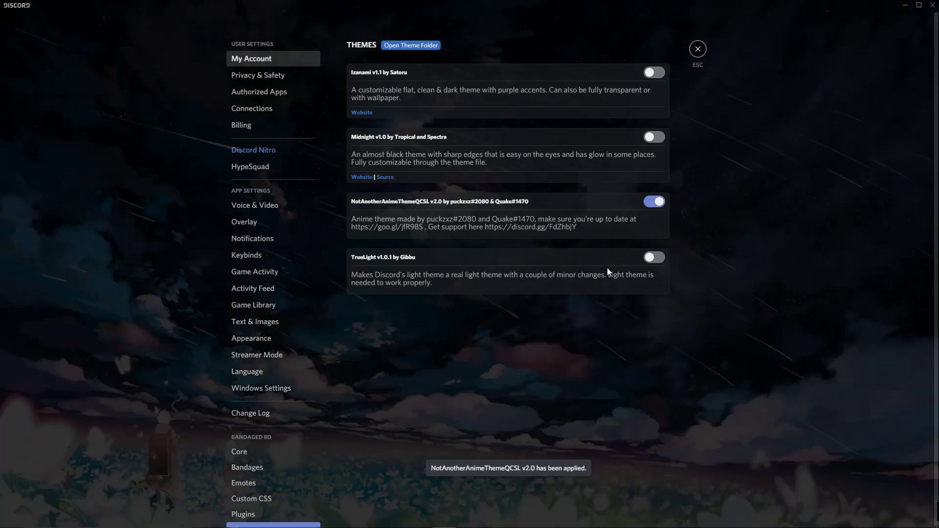
{"action": "left_click", "coordinate": [697, 56]}
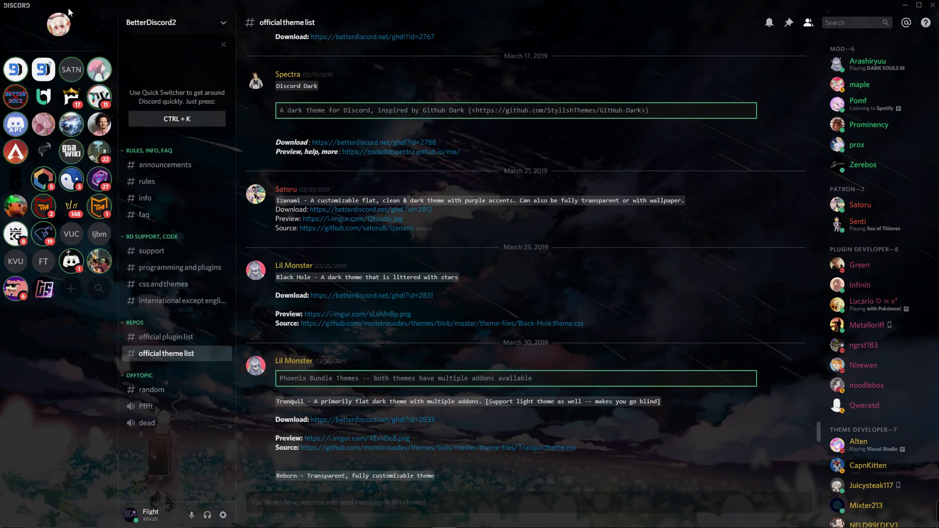
Open the Discord home page and examine how the theme styles the server list and direct messages
{"action": "left_click", "coordinate": [59, 29]}
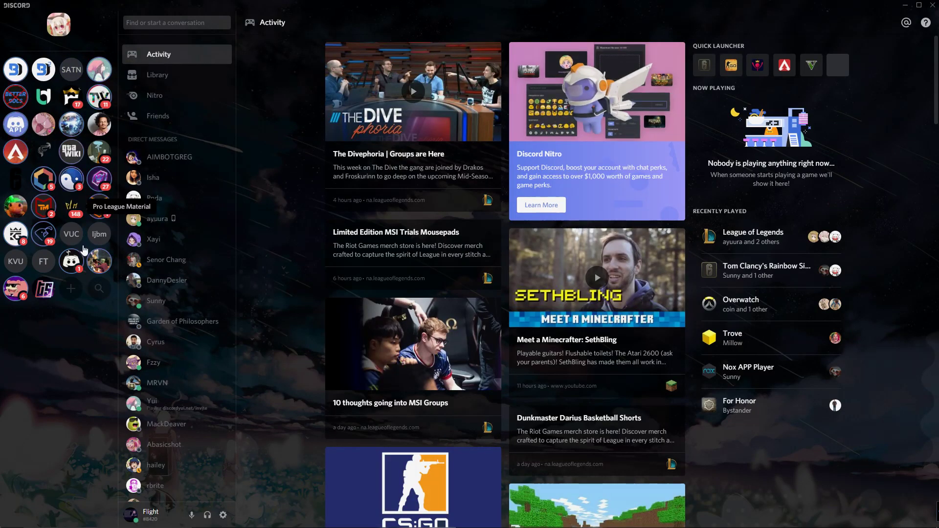
{"action": "scroll", "coordinate": [446, 333], "scroll_direction": "down", "scroll_amount": 1}
{"action": "scroll", "coordinate": [447, 332], "scroll_direction": "down", "scroll_amount": 6}
{"action": "scroll", "coordinate": [447, 332], "scroll_direction": "up", "scroll_amount": 7}
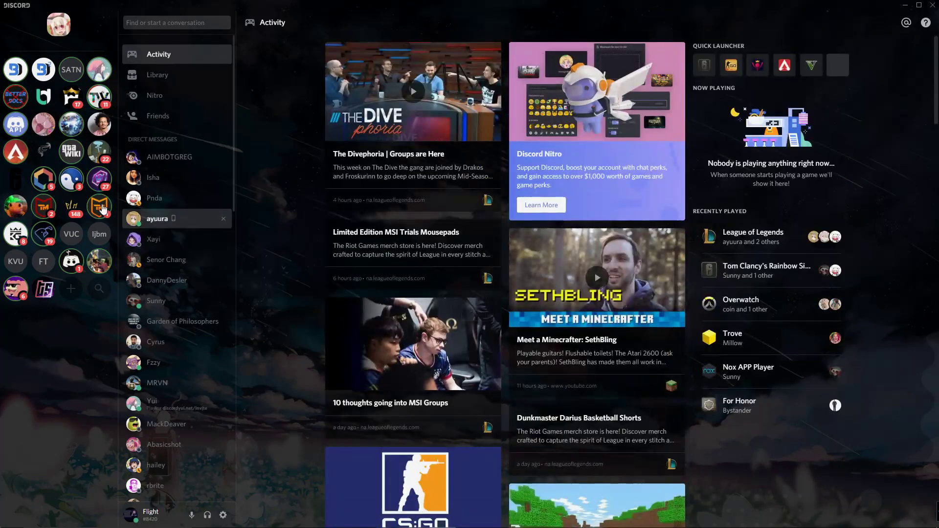
{"action": "scroll", "coordinate": [162, 239], "scroll_direction": "down", "scroll_amount": 4}
{"action": "scroll", "coordinate": [160, 238], "scroll_direction": "up", "scroll_amount": 4}
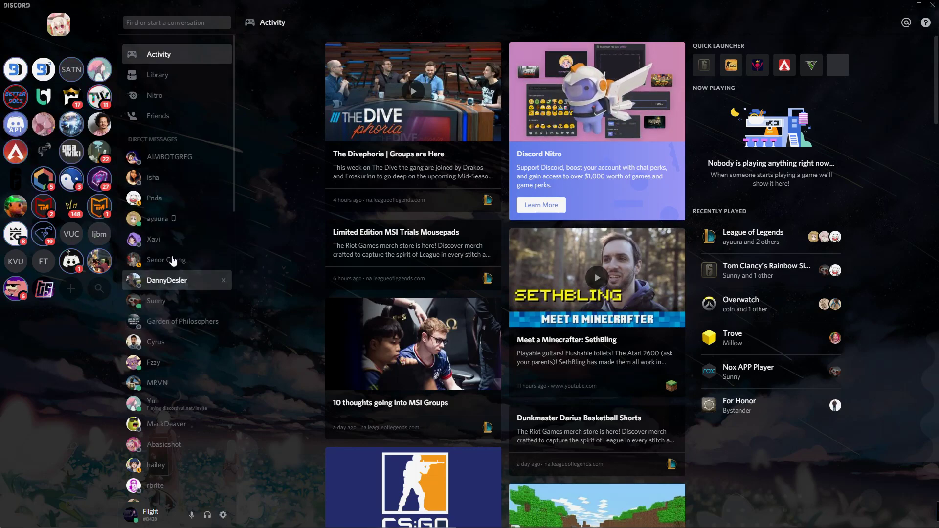
View another server's general channel in the anime theme, and return to BetterDiscord2's official theme list to look through it
{"action": "left_click", "coordinate": [67, 74]}
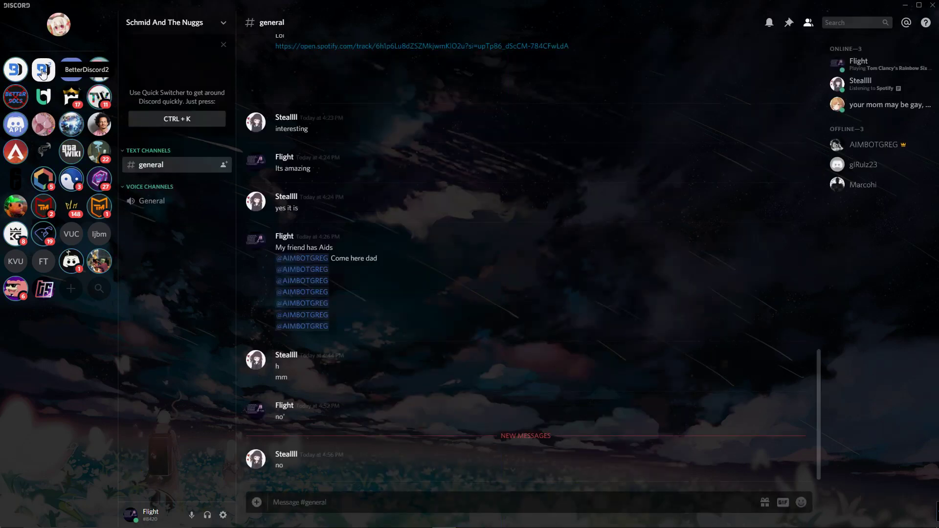
{"action": "left_click", "coordinate": [43, 70]}
{"action": "scroll", "coordinate": [458, 313], "scroll_direction": "up", "scroll_amount": 6}
{"action": "scroll", "coordinate": [453, 327], "scroll_direction": "down", "scroll_amount": 15}
{"action": "scroll", "coordinate": [451, 329], "scroll_direction": "down", "scroll_amount": 1}
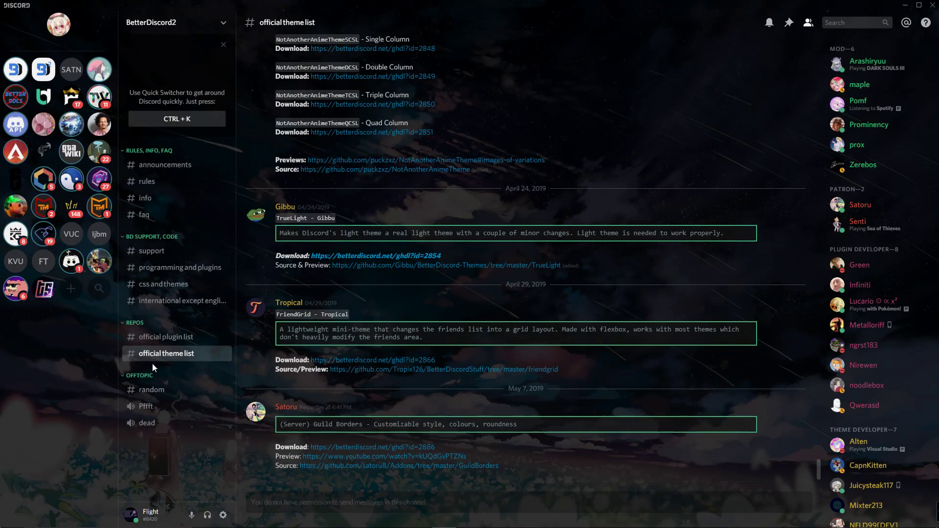
{"action": "mouse_move", "coordinate": [384, 525]}
{"action": "scroll", "coordinate": [355, 188], "scroll_direction": "up", "scroll_amount": 5}
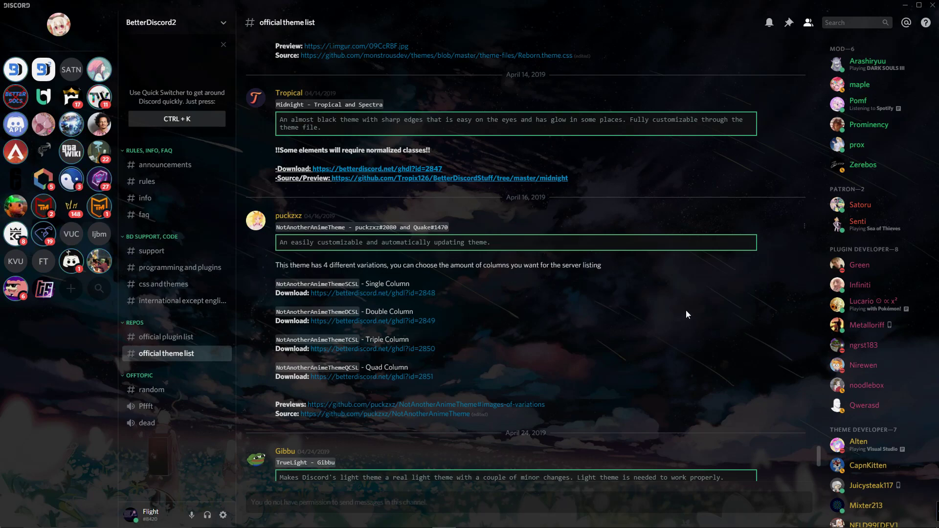
Switch to Streamlabs OBS and maximize its window
{"action": "mouse_move", "coordinate": [493, 522]}
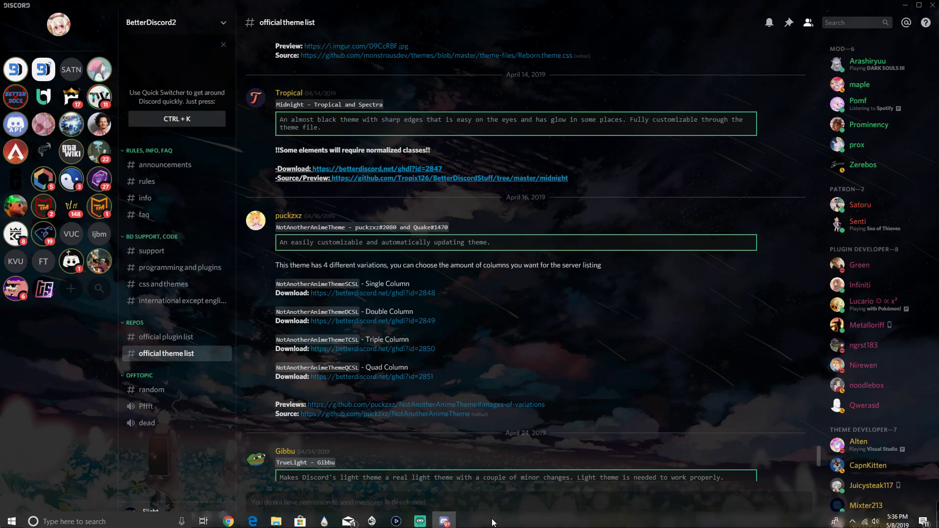
{"action": "left_click", "coordinate": [420, 521]}
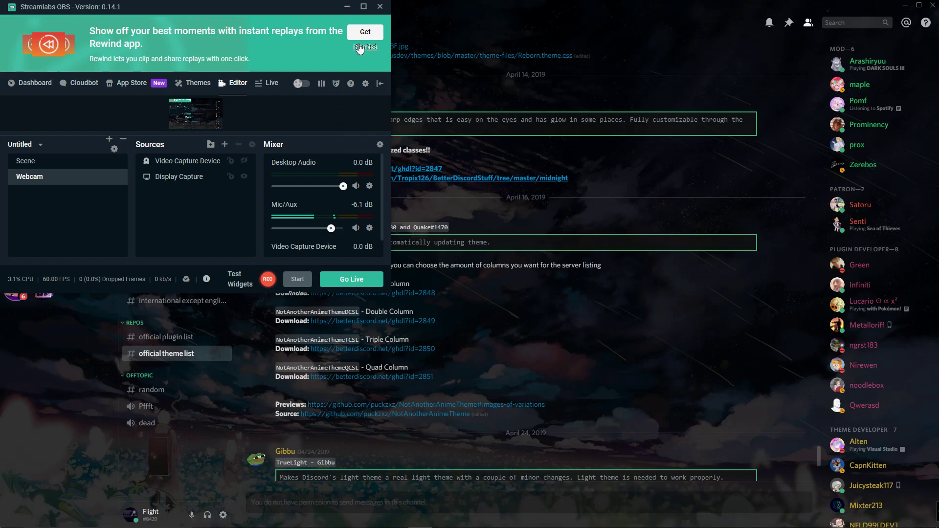
{"action": "left_click", "coordinate": [363, 6]}
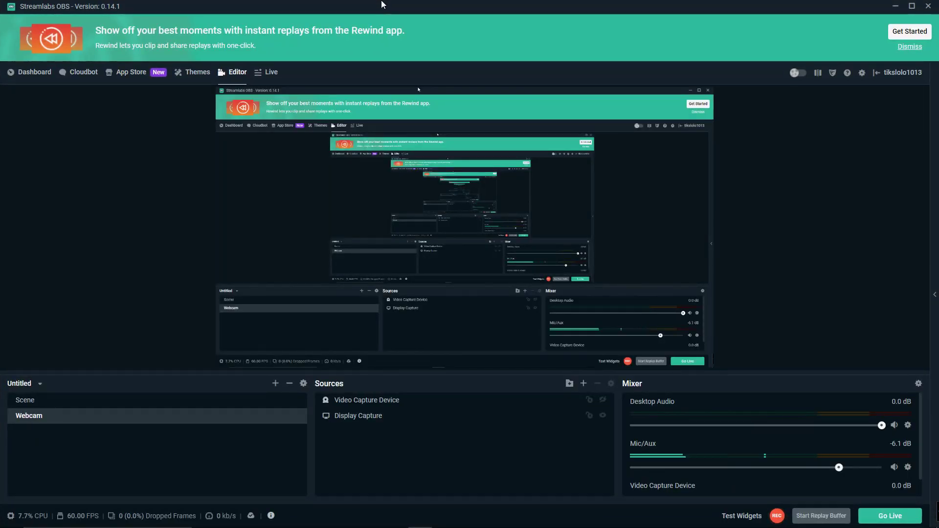